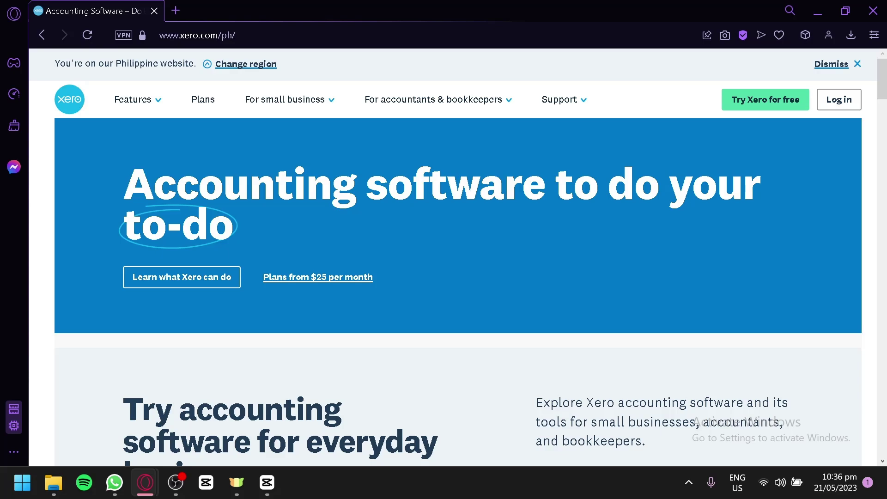
# Scroll up and down through the Xero accounting software homepage.
pyautogui.scroll(-5, 406, 323)
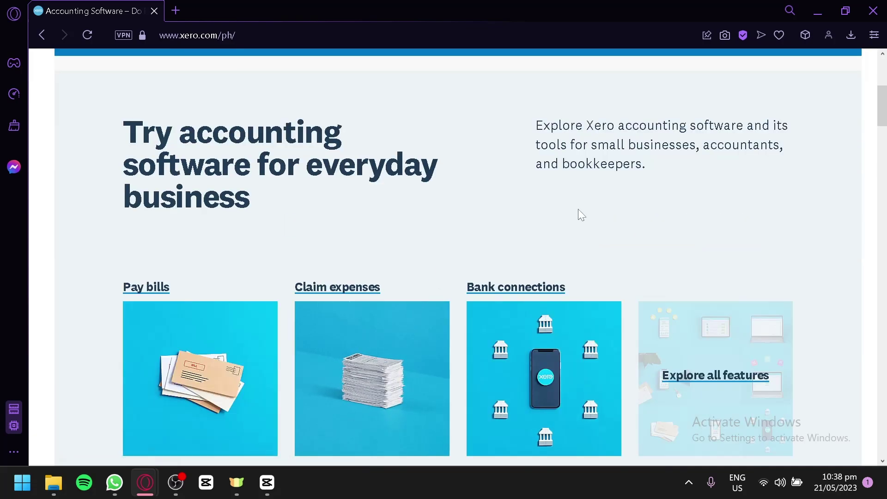
pyautogui.scroll(-5, 581, 214)
pyautogui.scroll(-15, 588, 203)
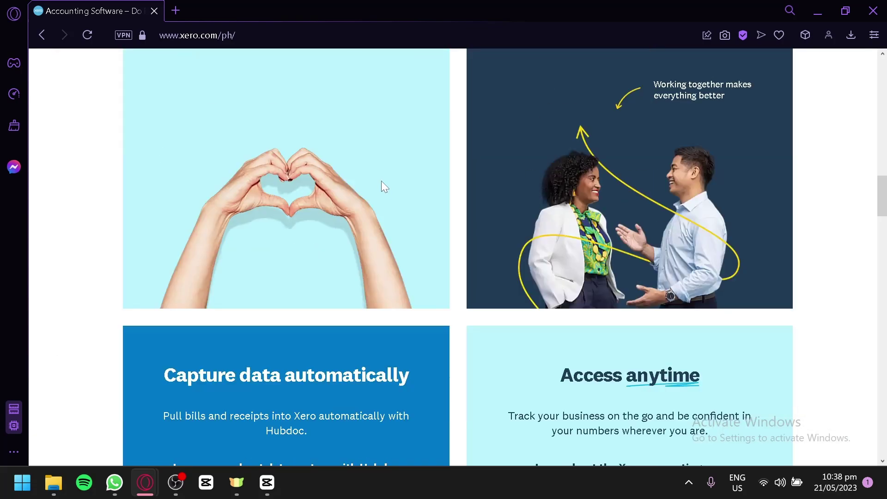
pyautogui.scroll(-6, 386, 183)
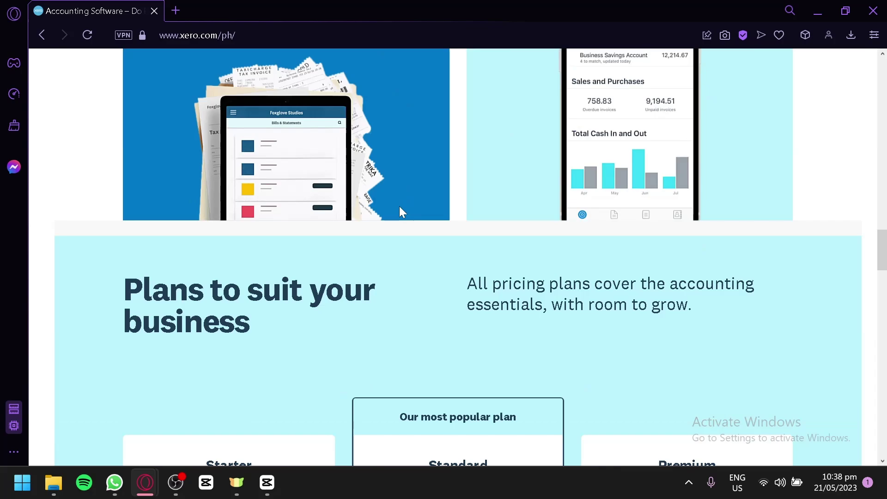
pyautogui.scroll(-8, 400, 207)
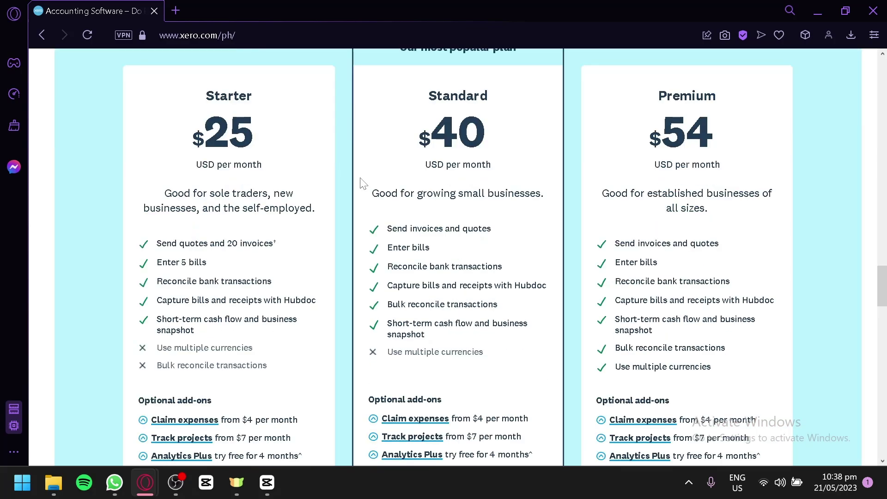
pyautogui.scroll(2, 383, 144)
pyautogui.scroll(-15, 607, 185)
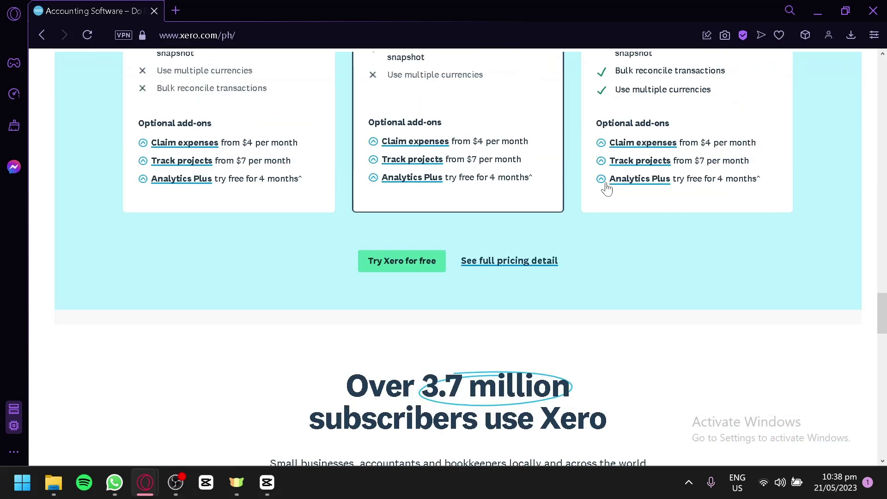
pyautogui.scroll(13, 605, 182)
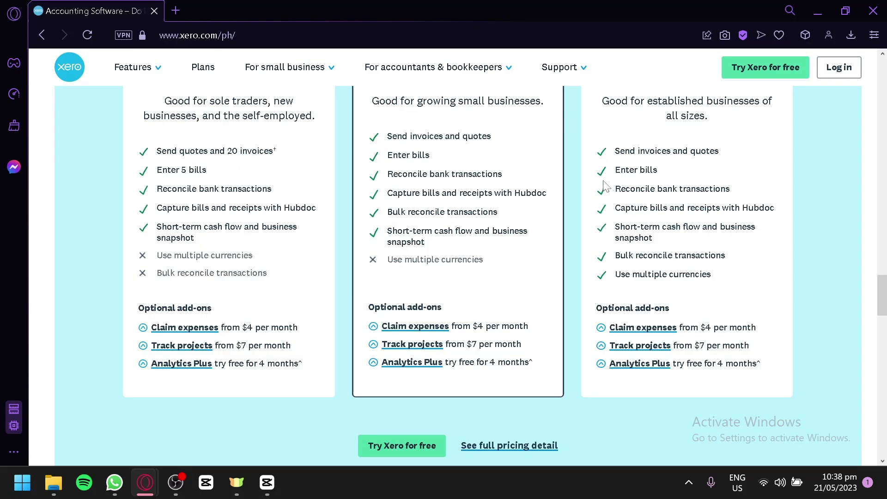
pyautogui.scroll(2, 606, 184)
pyautogui.scroll(-8, 606, 185)
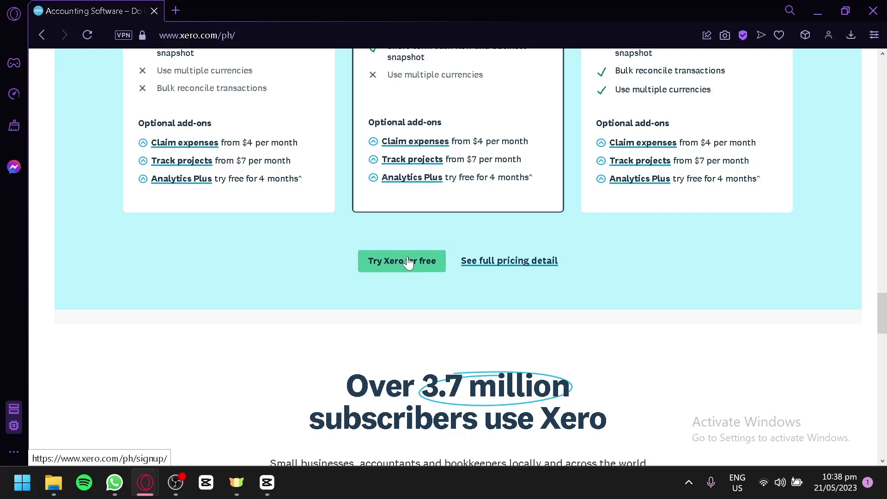
pyautogui.scroll(4, 412, 289)
pyautogui.scroll(4, 411, 289)
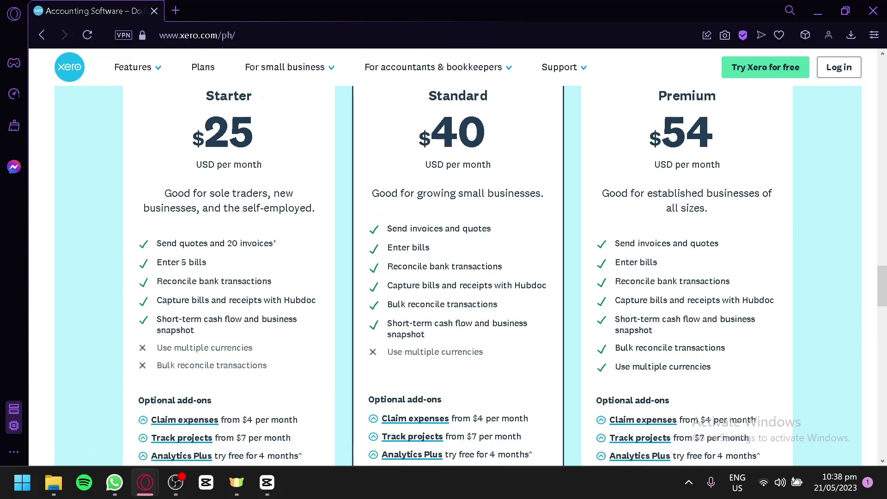
pyautogui.scroll(-15, 407, 195)
pyautogui.scroll(-8, 406, 191)
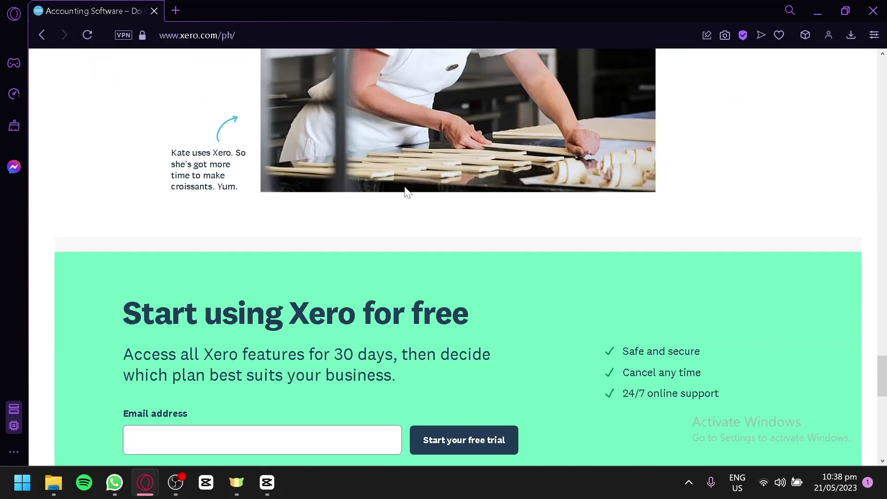
pyautogui.scroll(8, 404, 171)
pyautogui.scroll(15, 405, 176)
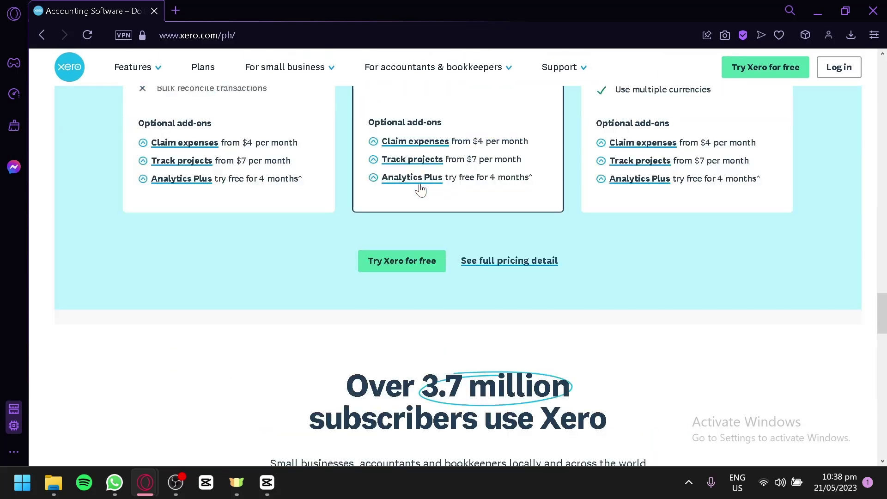
pyautogui.scroll(20, 478, 252)
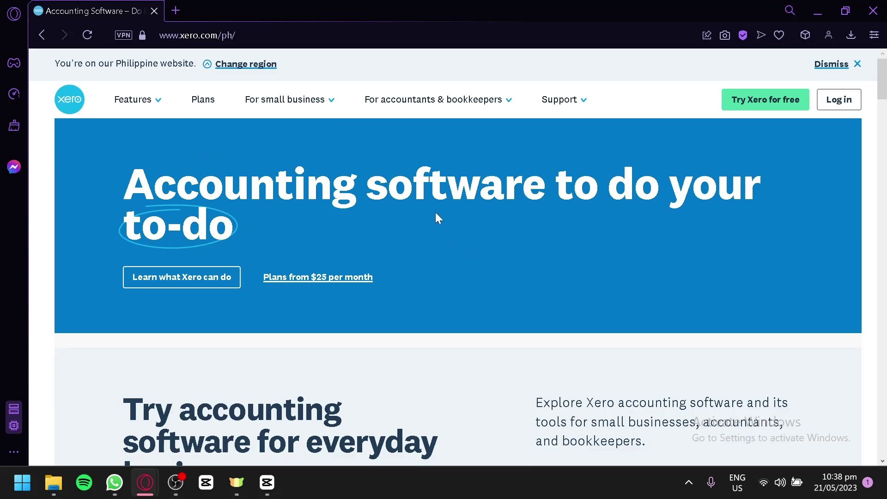
# Open the Features mega-menu and scroll from Pay bills down to See all Xero features.
pyautogui.click(156, 103)
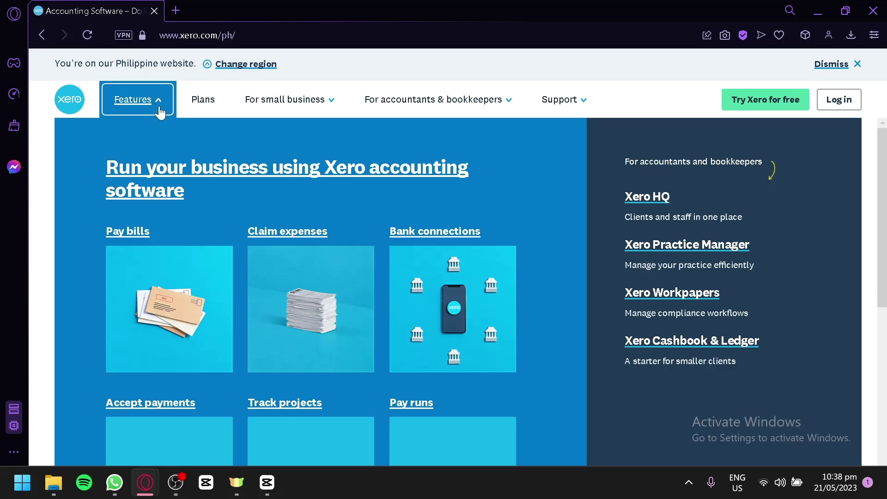
pyautogui.scroll(-2, 228, 154)
pyautogui.scroll(2, 218, 169)
pyautogui.scroll(-2, 376, 309)
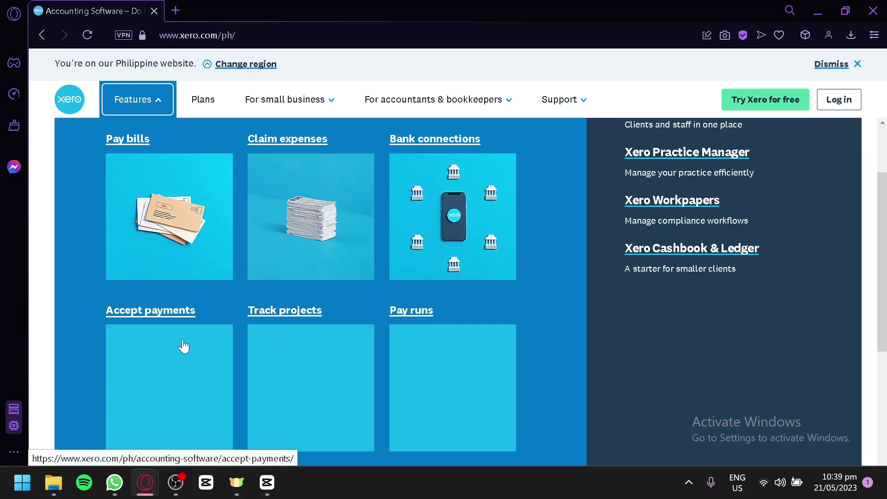
pyautogui.scroll(-2, 182, 346)
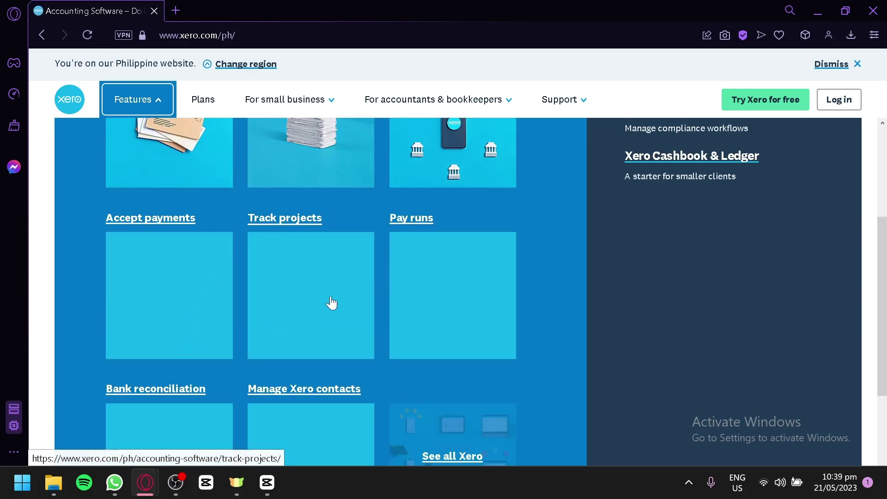
pyautogui.scroll(-2, 435, 295)
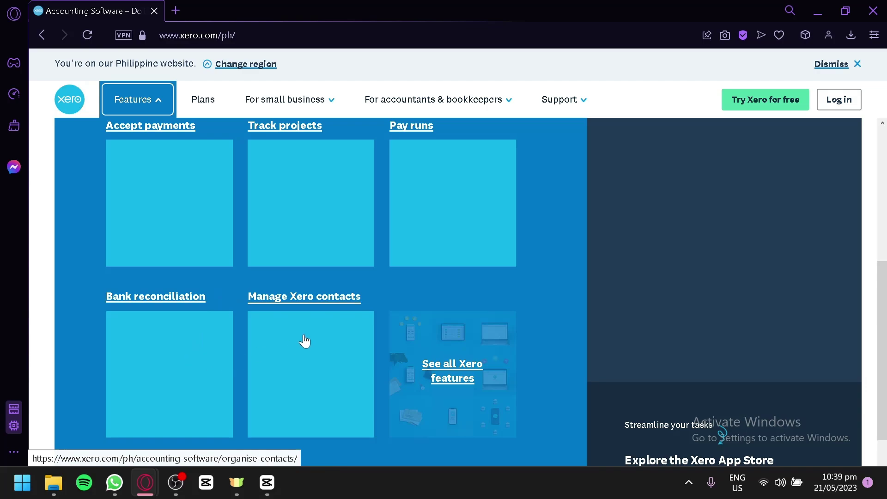
pyautogui.scroll(-2, 305, 341)
# Open See all Xero features in a new browser tab and switch to it.
pyautogui.rightClick(443, 288)
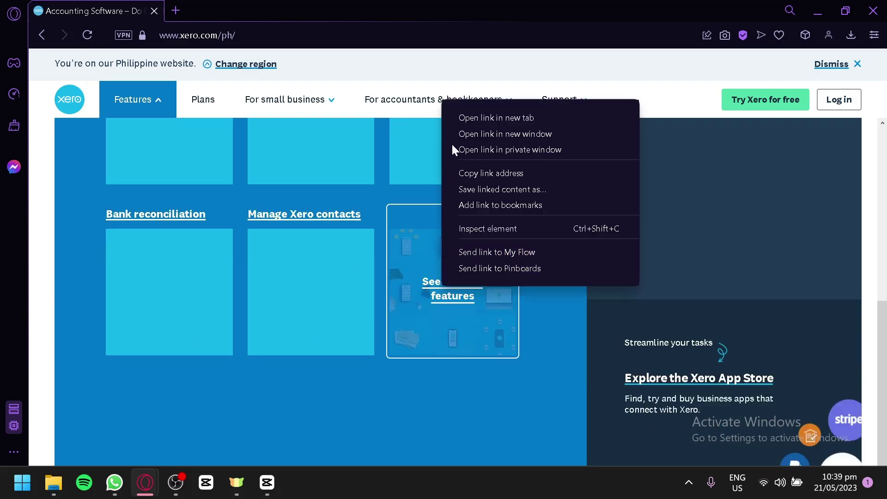
pyautogui.click(486, 117)
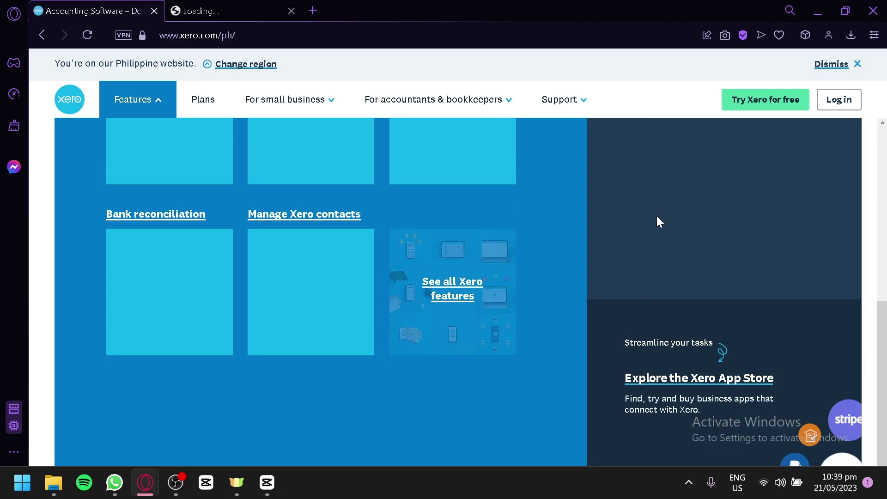
pyautogui.scroll(3, 648, 217)
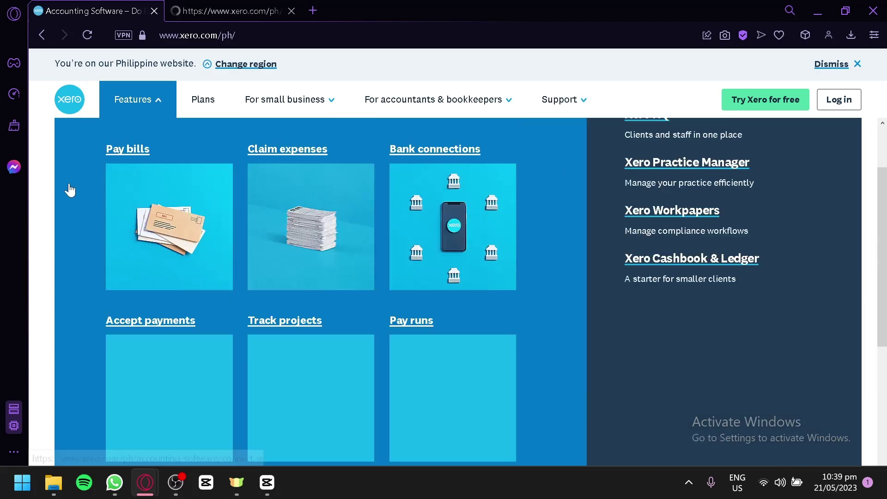
pyautogui.click(233, 9)
# Scroll the All Xero Features page down to Manage fixed assets and Integrate apps.
pyautogui.scroll(-4, 416, 213)
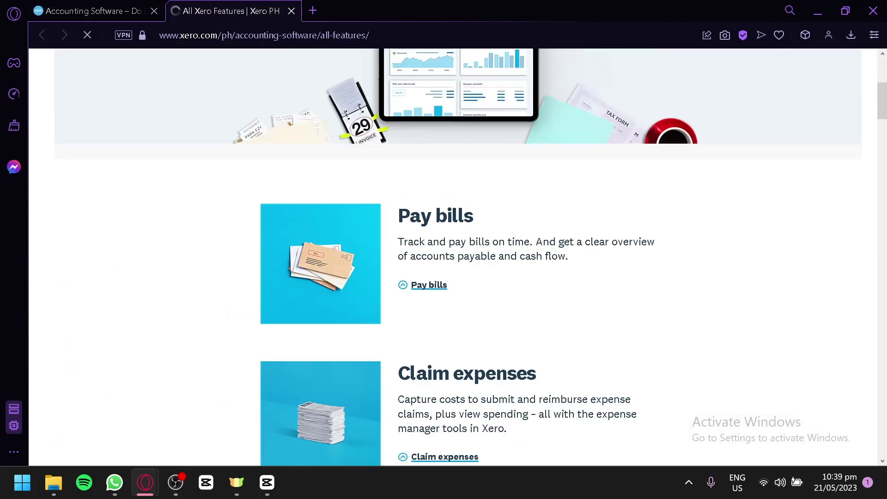
pyautogui.scroll(-4, 416, 212)
pyautogui.scroll(-10, 416, 212)
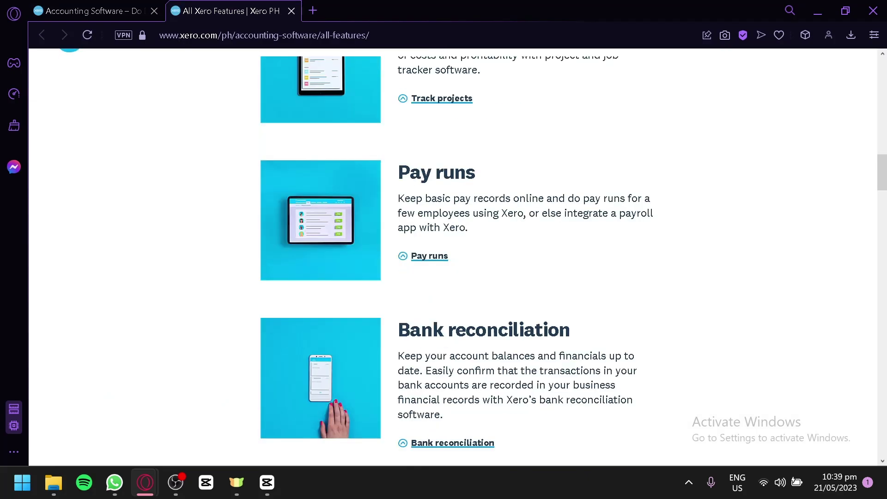
pyautogui.scroll(-4, 416, 211)
pyautogui.scroll(-4, 412, 199)
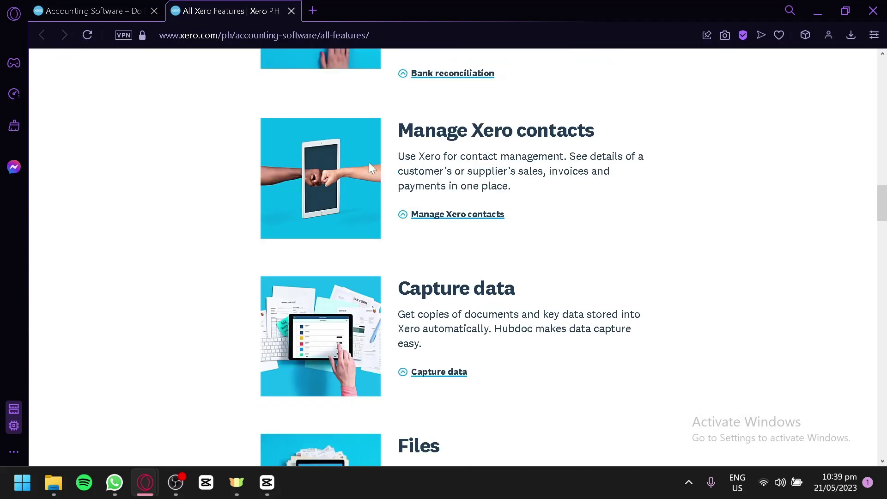
pyautogui.scroll(-2, 637, 220)
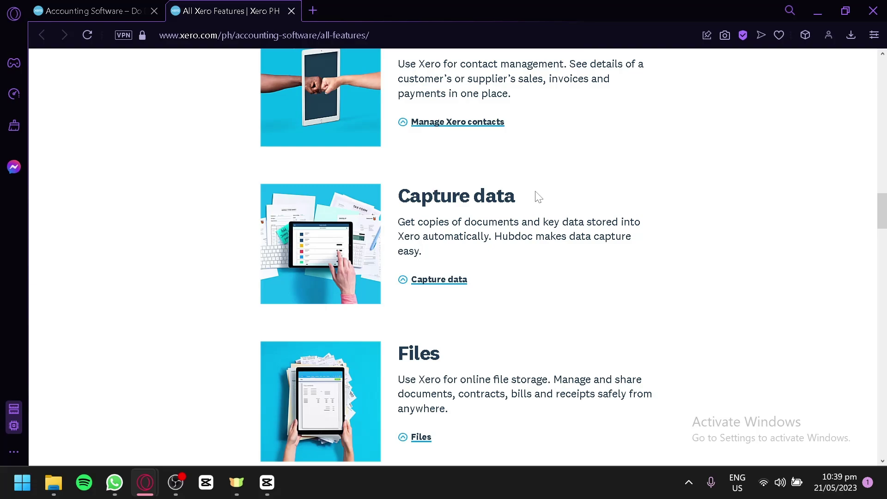
pyautogui.scroll(-2, 536, 197)
pyautogui.scroll(-2, 527, 251)
pyautogui.scroll(-2, 441, 254)
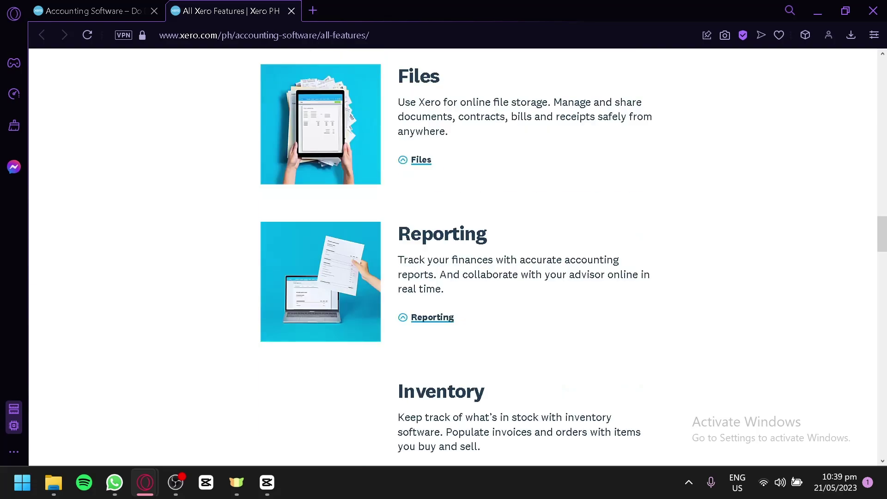
pyautogui.scroll(-2, 464, 248)
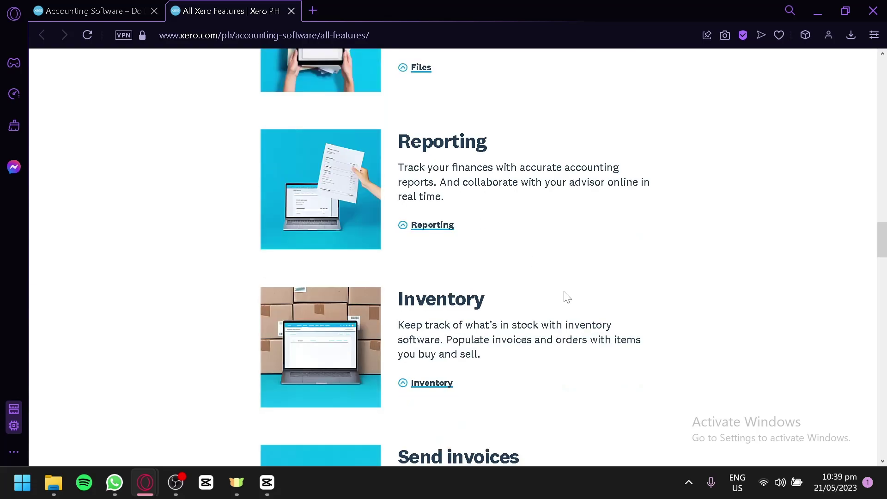
pyautogui.scroll(-4, 488, 204)
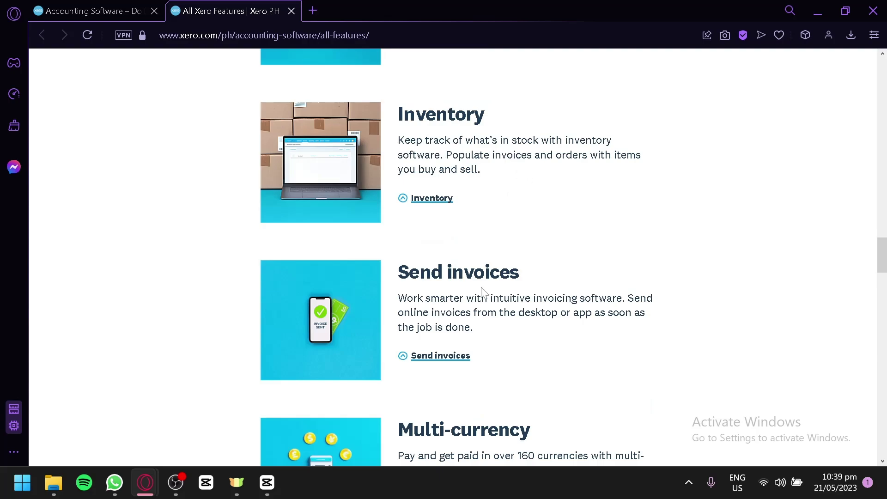
pyautogui.scroll(-2, 484, 276)
pyautogui.scroll(-2, 484, 277)
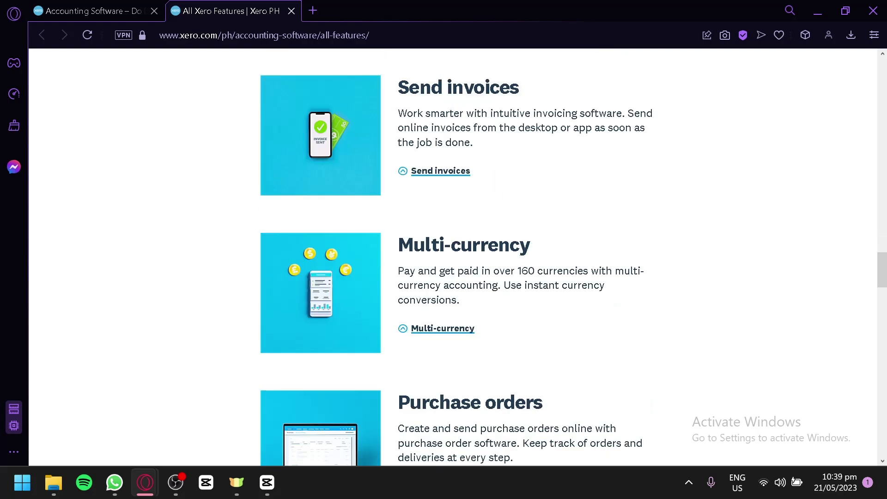
pyautogui.scroll(-2, 494, 285)
pyautogui.scroll(-4, 494, 284)
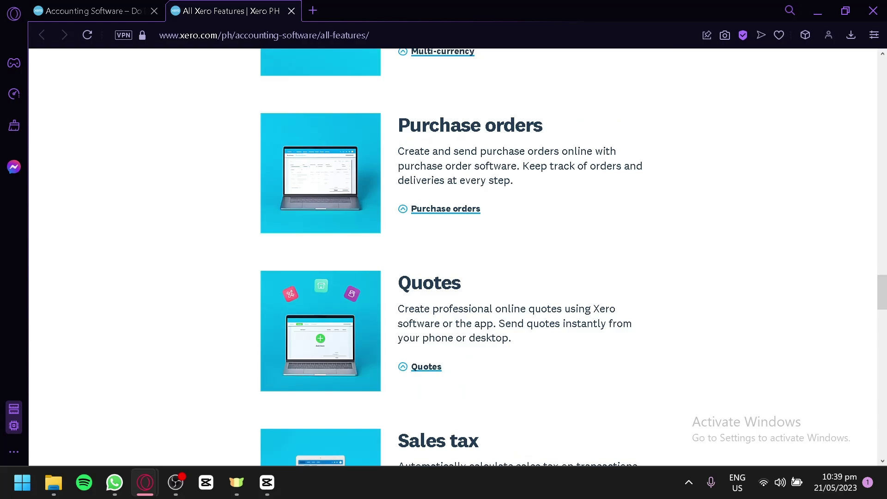
pyautogui.scroll(-6, 539, 189)
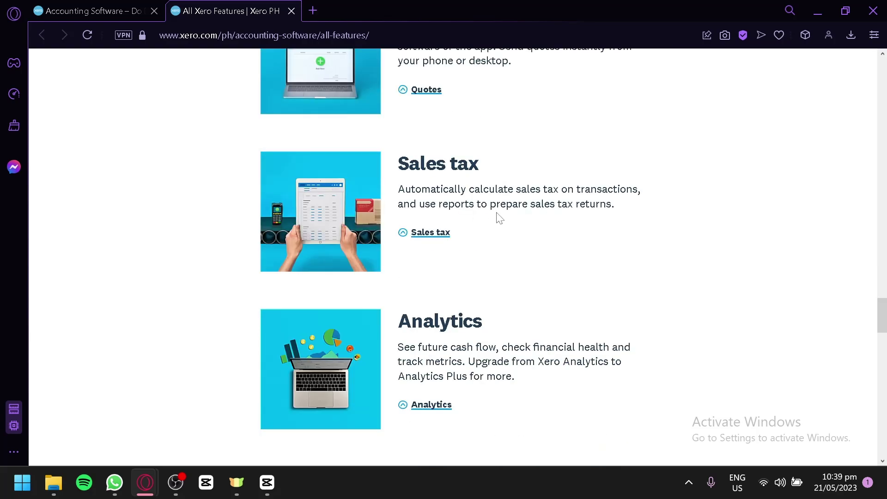
pyautogui.scroll(-6, 446, 208)
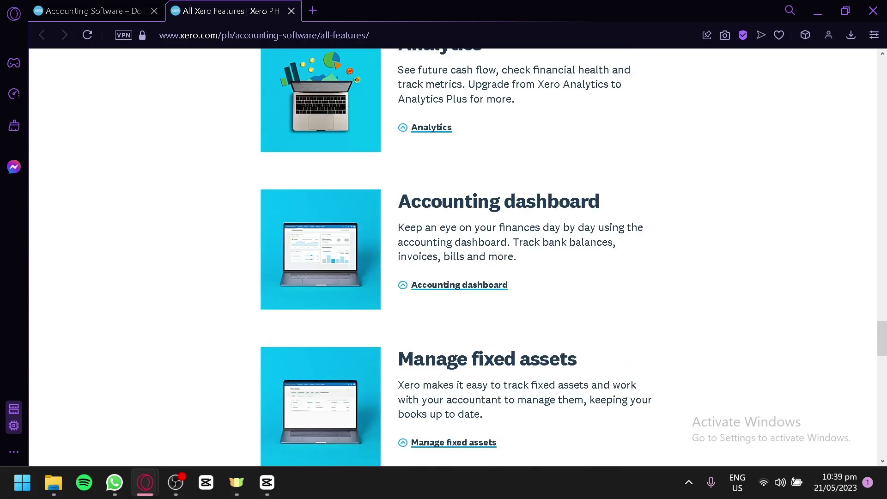
pyautogui.scroll(-2, 566, 212)
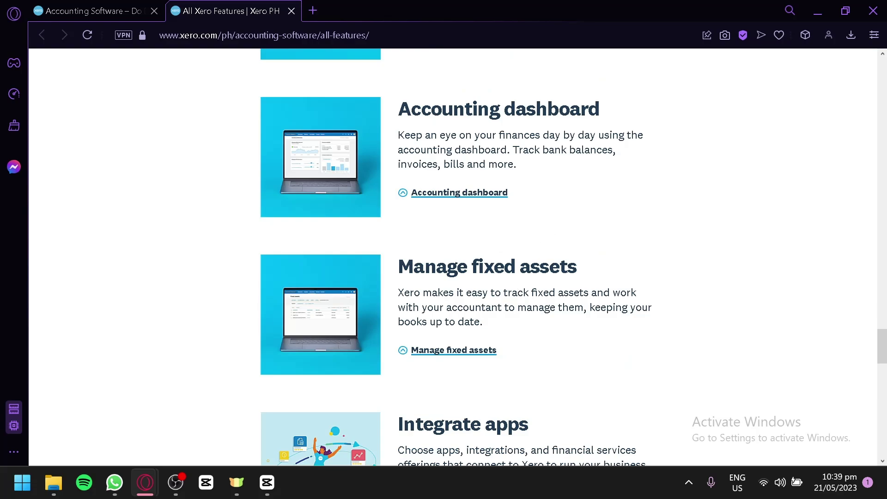
pyautogui.scroll(-4, 508, 295)
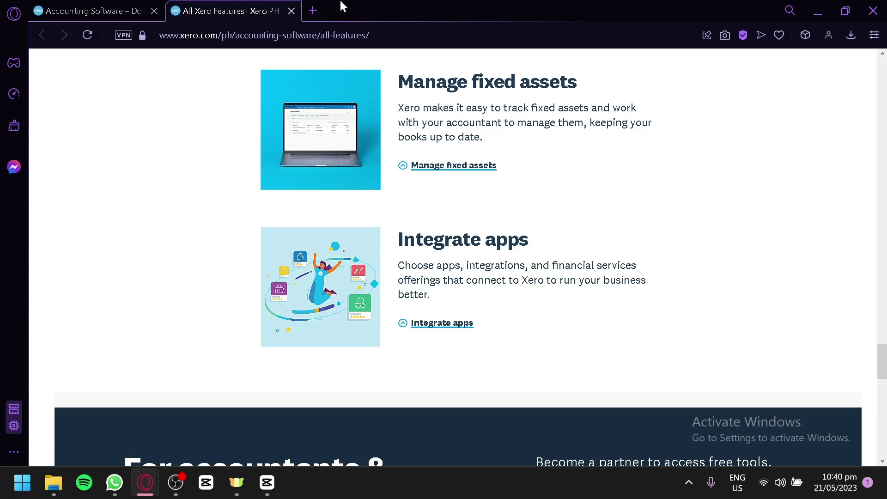
# Back on the Accounting Software tab, open Plans and compare Starter $25, Standard $40, Premium $54.
pyautogui.click(147, 7)
pyautogui.click(162, 103)
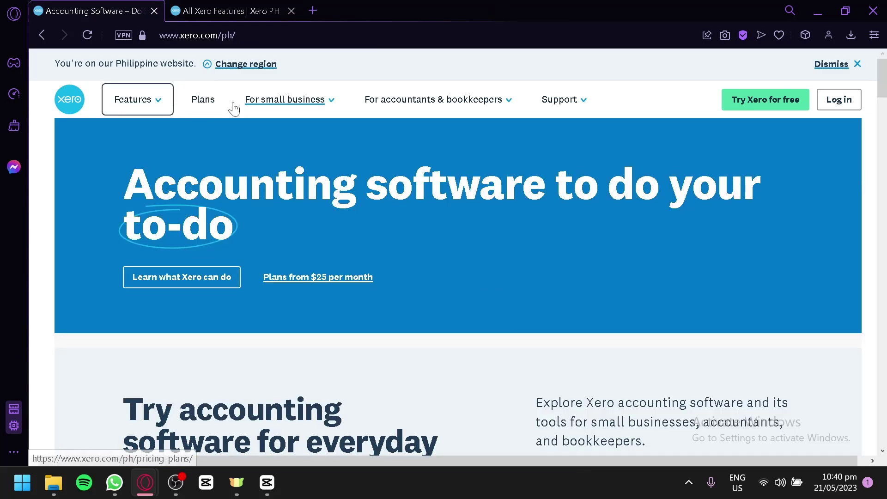
pyautogui.click(218, 103)
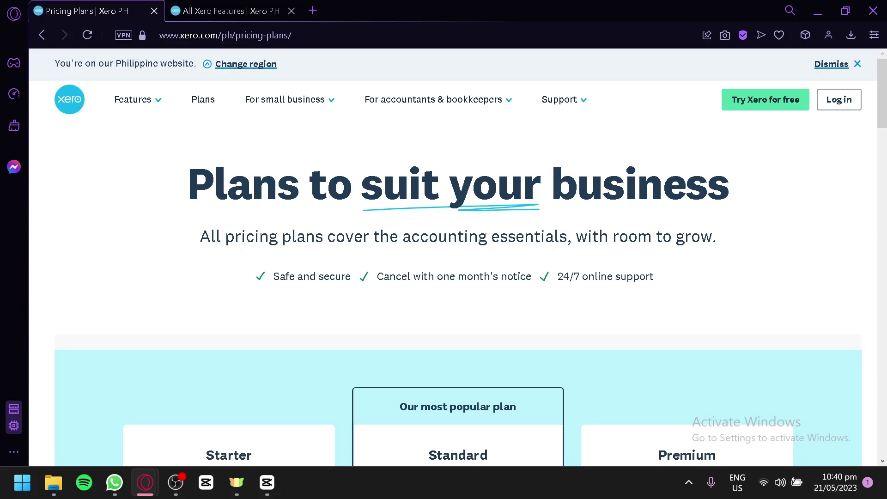
pyautogui.scroll(-8, 296, 199)
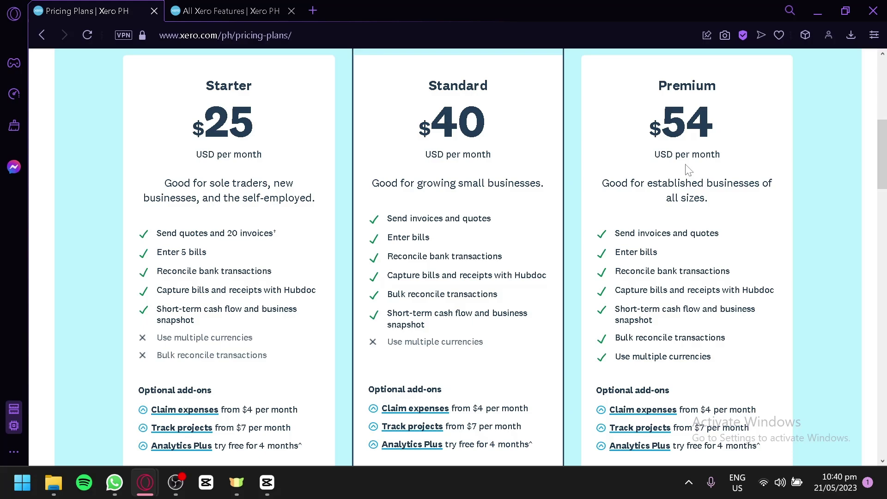
pyautogui.scroll(2, 688, 171)
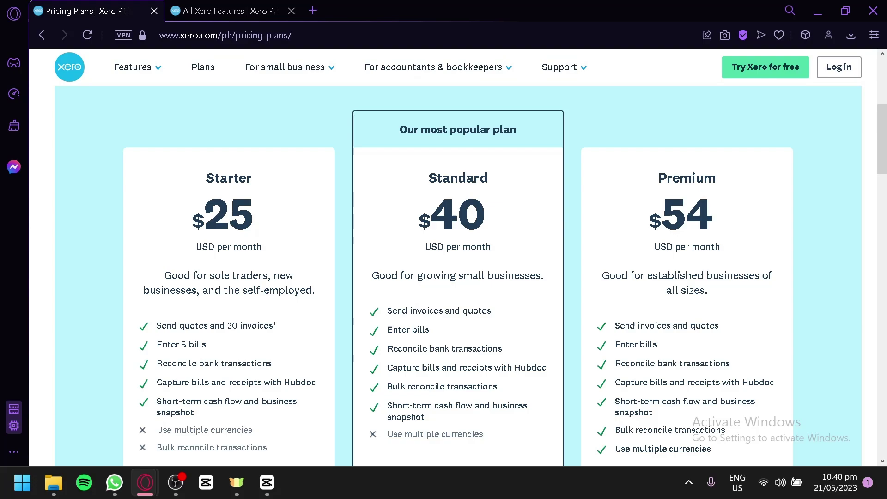
pyautogui.scroll(-2, 419, 247)
pyautogui.scroll(2, 531, 328)
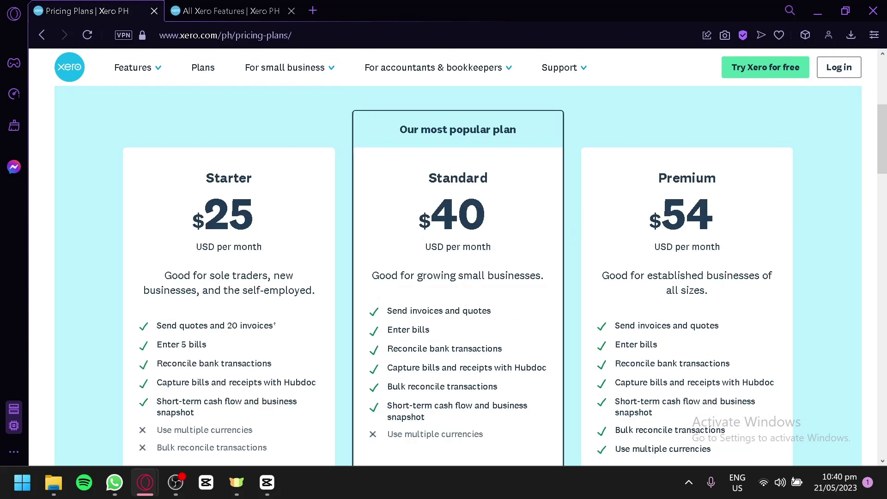
pyautogui.scroll(-2, 258, 240)
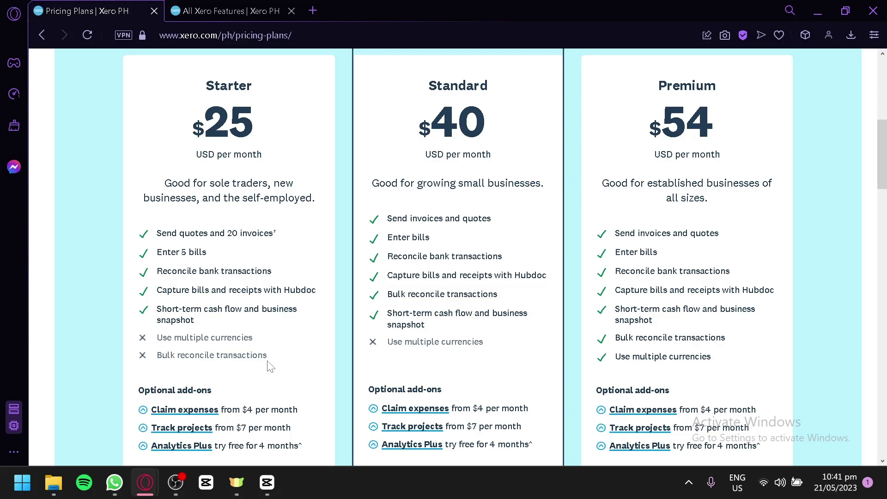
pyautogui.scroll(-2, 268, 360)
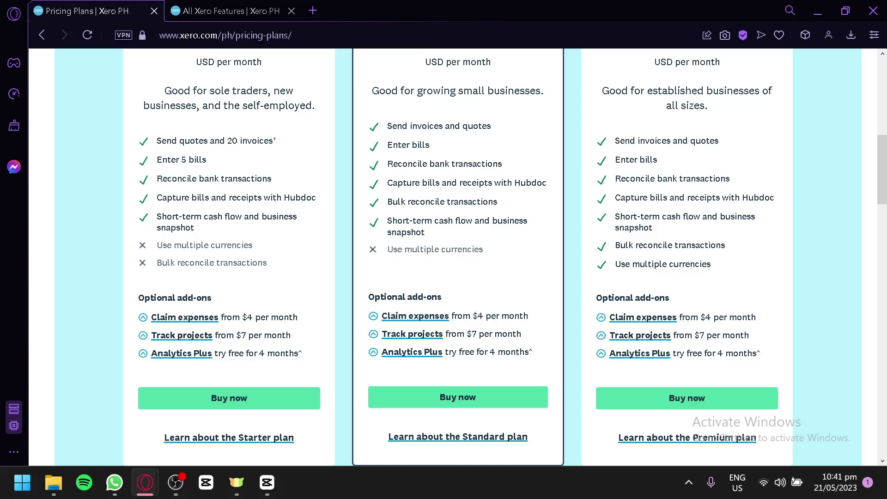
# Review the plan comparison, then start the 30-day free trial sign-up via Try Xero for free.
pyautogui.scroll(4, 277, 307)
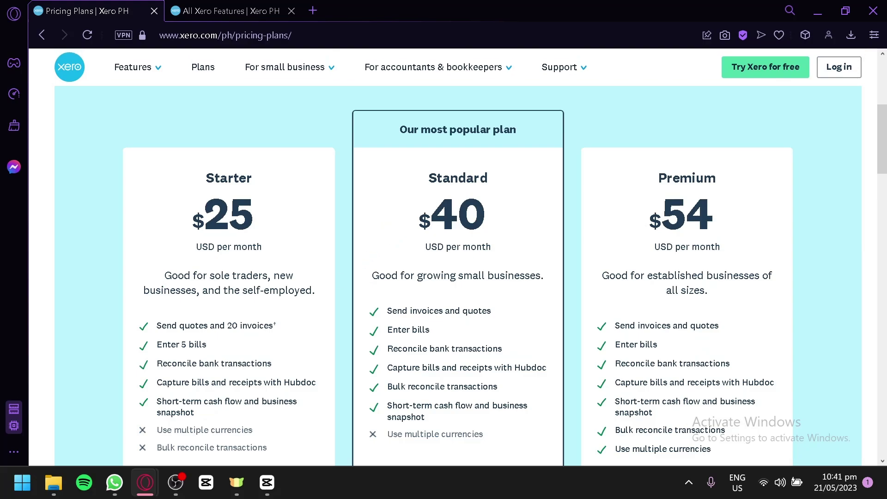
pyautogui.scroll(-2, 437, 251)
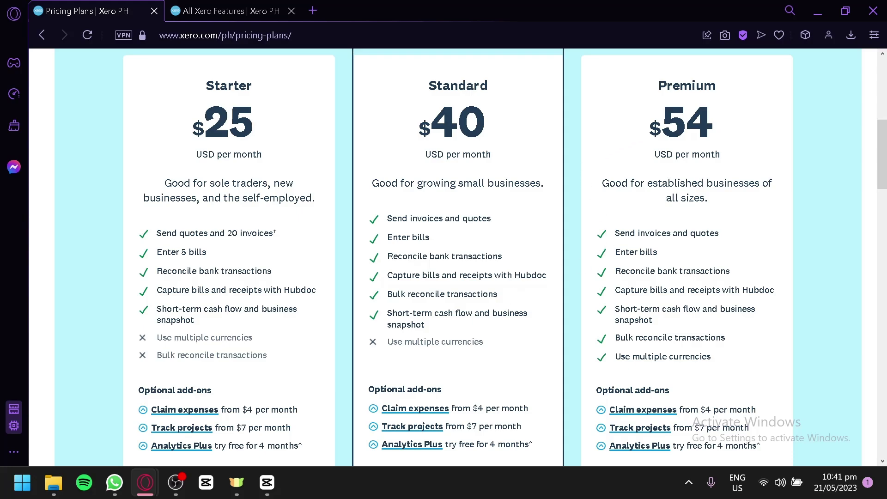
pyautogui.scroll(-2, 647, 224)
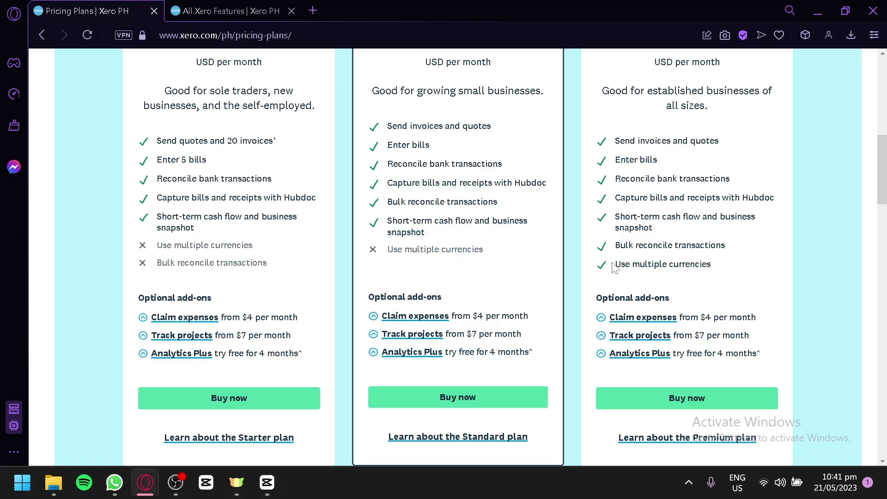
pyautogui.scroll(-2, 615, 268)
pyautogui.scroll(4, 605, 250)
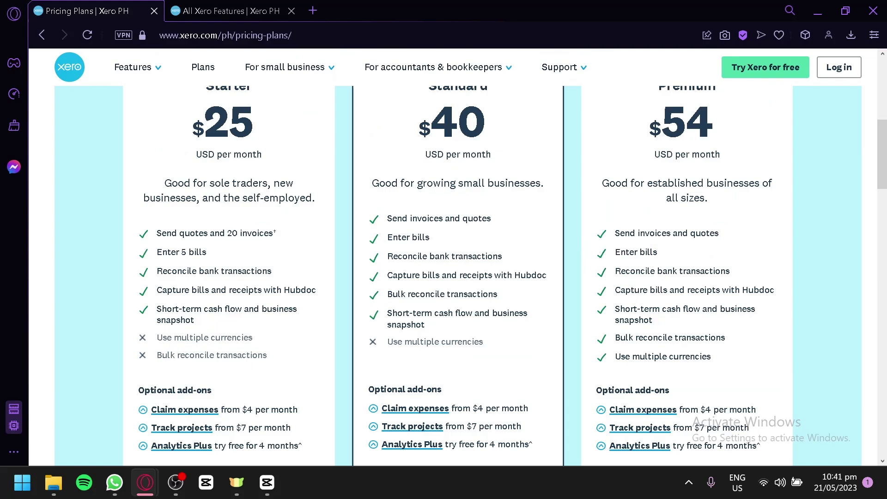
pyautogui.scroll(2, 332, 245)
pyautogui.scroll(-2, 277, 231)
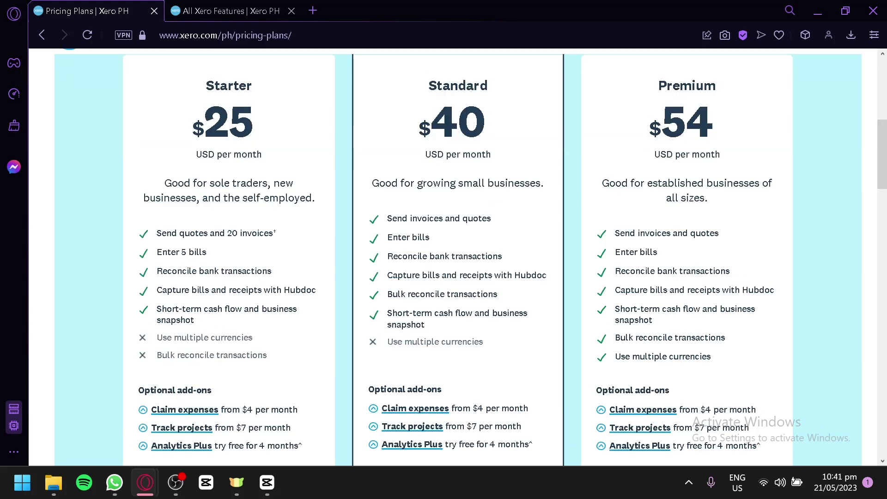
pyautogui.scroll(2, 263, 204)
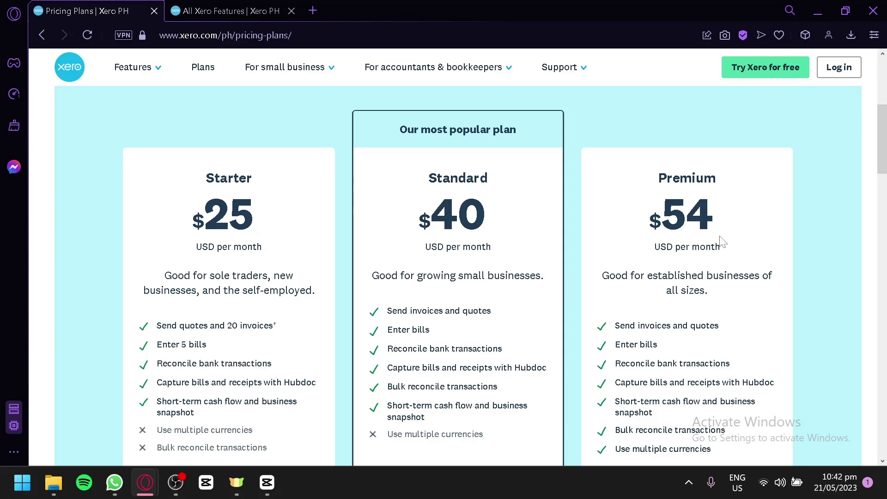
pyautogui.scroll(-5, 723, 241)
pyautogui.scroll(7, 703, 210)
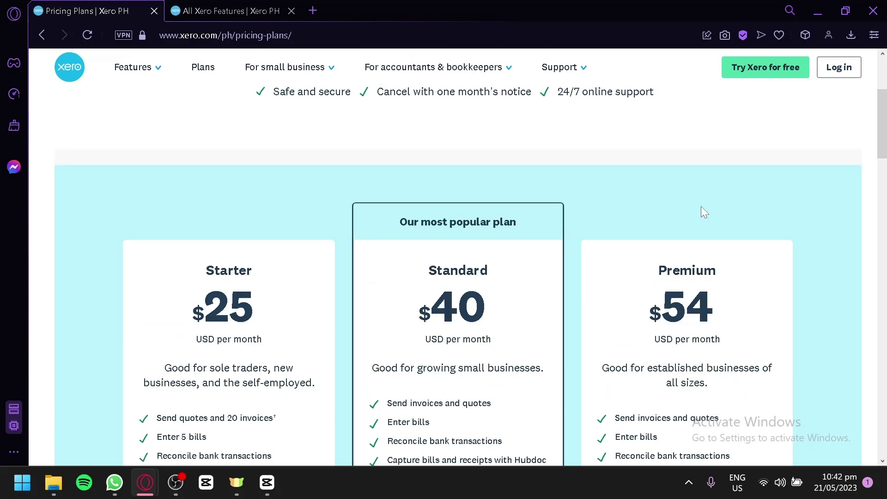
pyautogui.scroll(-7, 700, 206)
pyautogui.scroll(9, 700, 194)
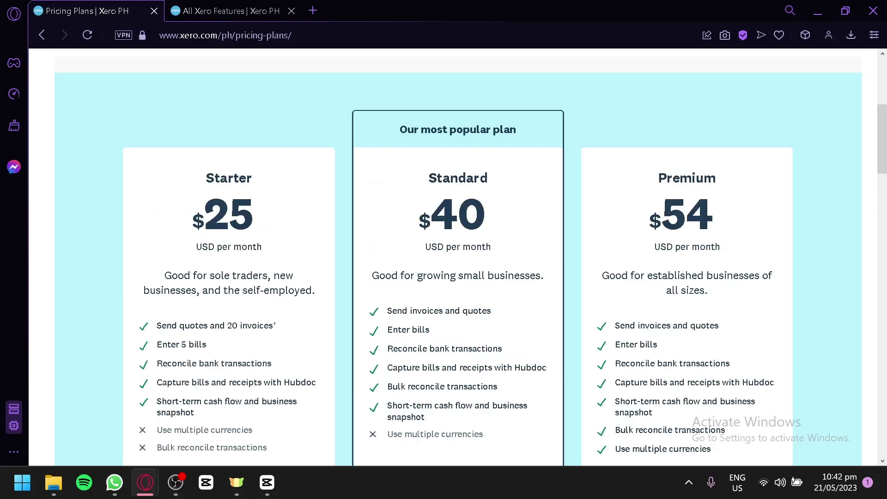
pyautogui.scroll(6, 458, 259)
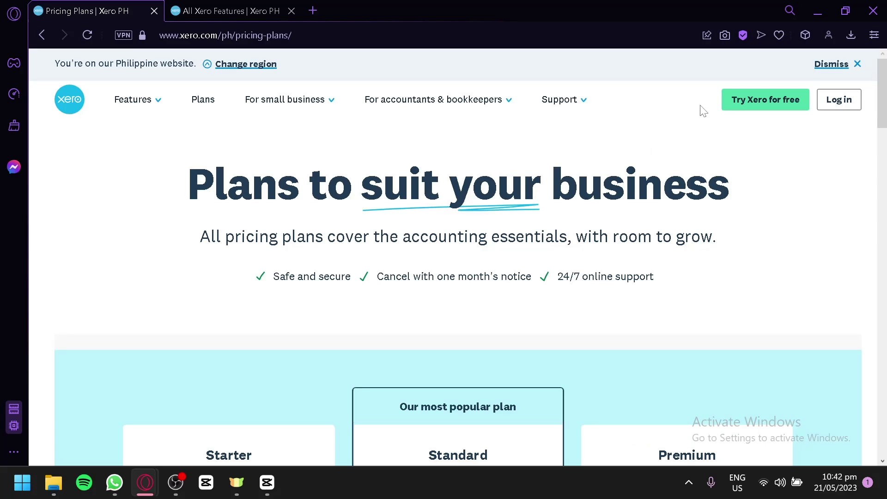
pyautogui.click(749, 99)
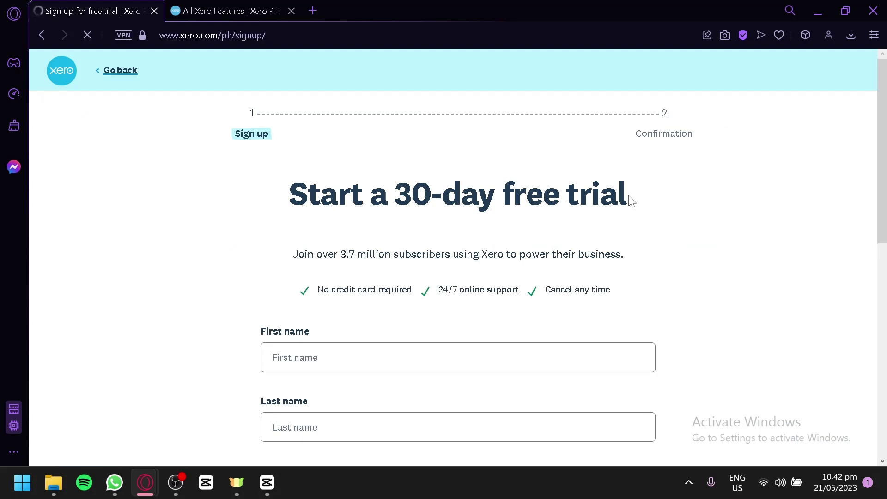
# Pass the robot check, agree to the terms of use and submit the sign-up form.
pyautogui.scroll(-2, 633, 195)
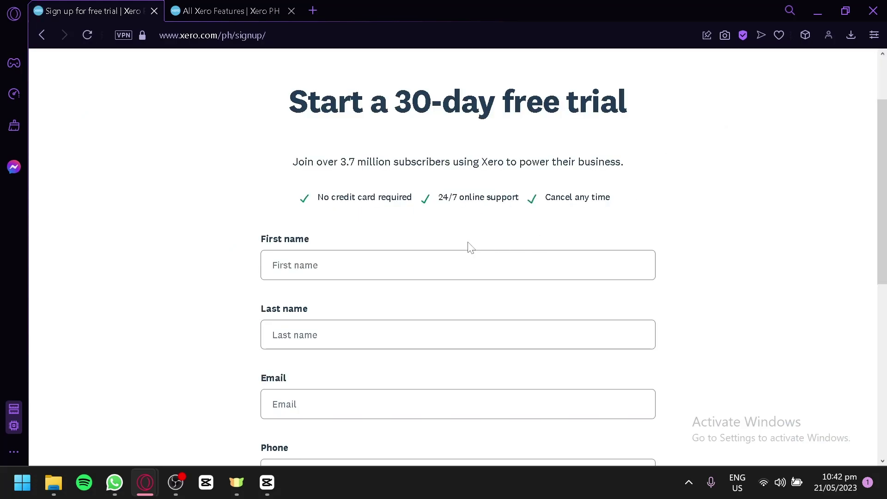
pyautogui.scroll(-2, 248, 191)
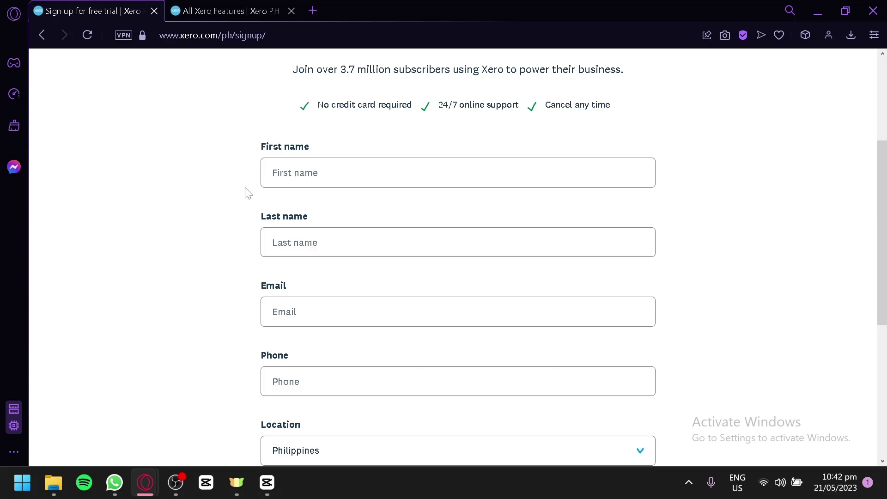
pyautogui.scroll(-2, 234, 231)
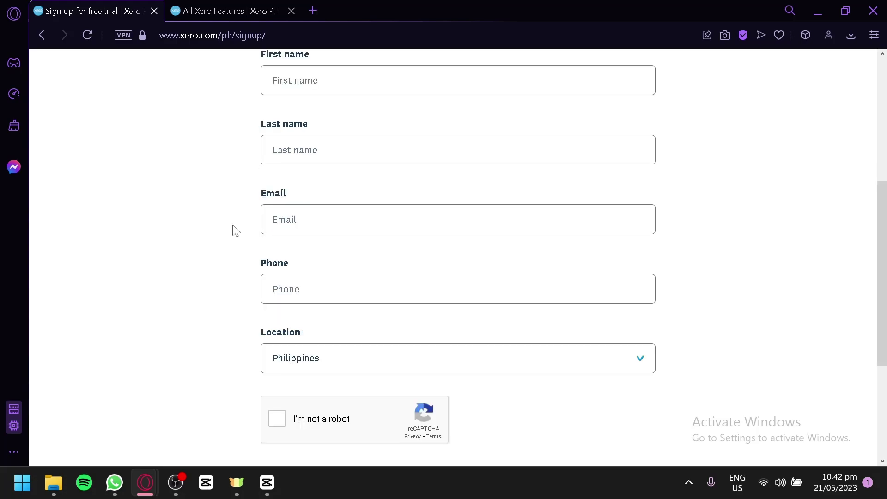
pyautogui.scroll(-2, 235, 250)
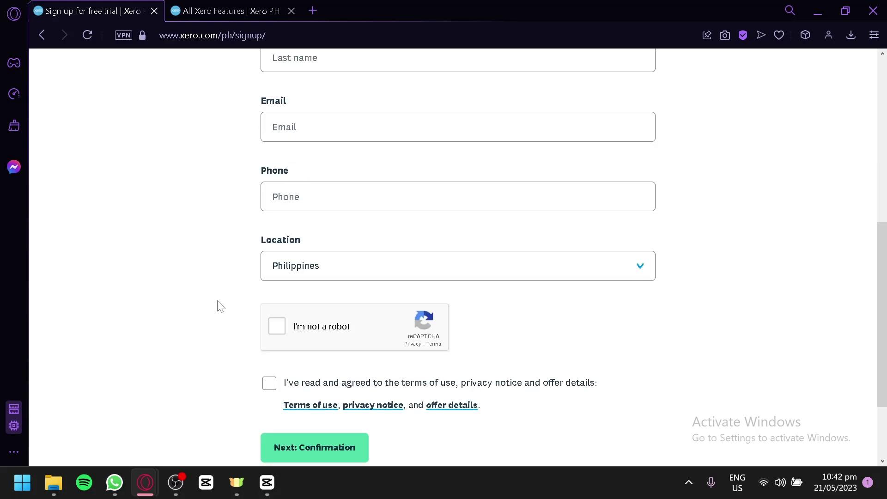
pyautogui.click(277, 326)
pyautogui.click(269, 383)
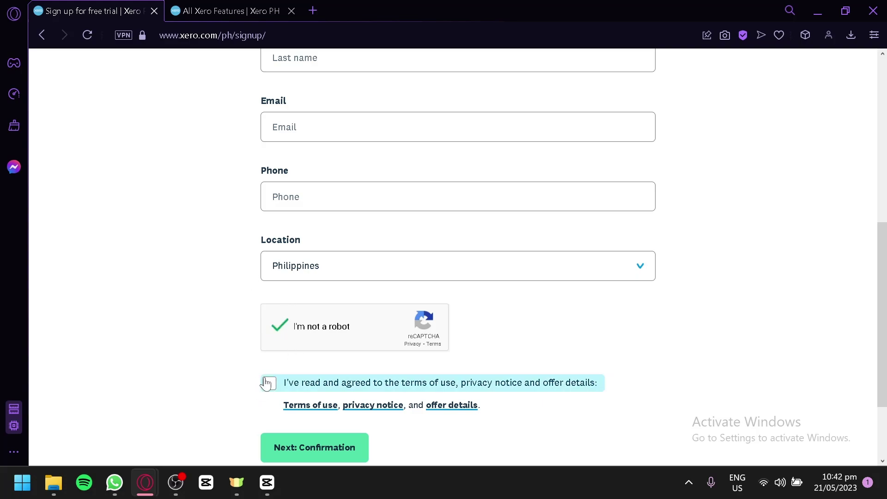
pyautogui.click(314, 447)
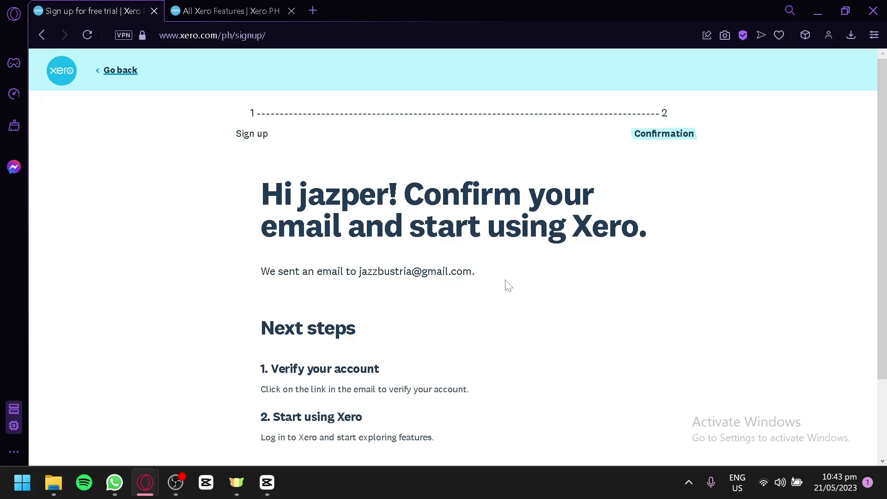
pyautogui.scroll(-2, 505, 283)
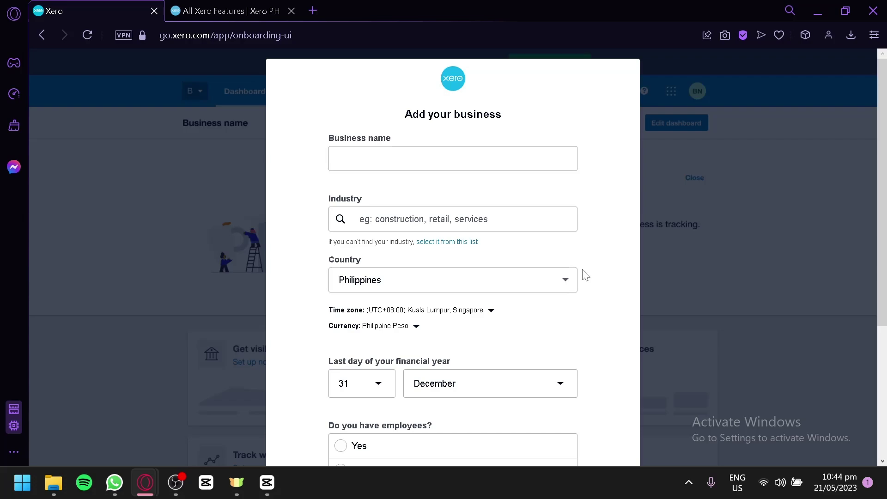
# Name the business 'Coffeeworld' with industry Accommodation & Food Services.
pyautogui.click(442, 160)
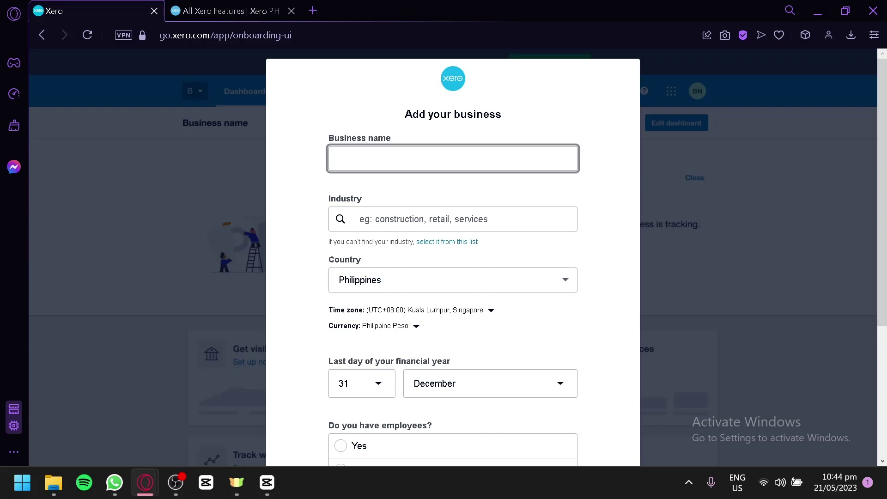
pyautogui.write('Coffeeworld')
pyautogui.scroll(-2, 432, 178)
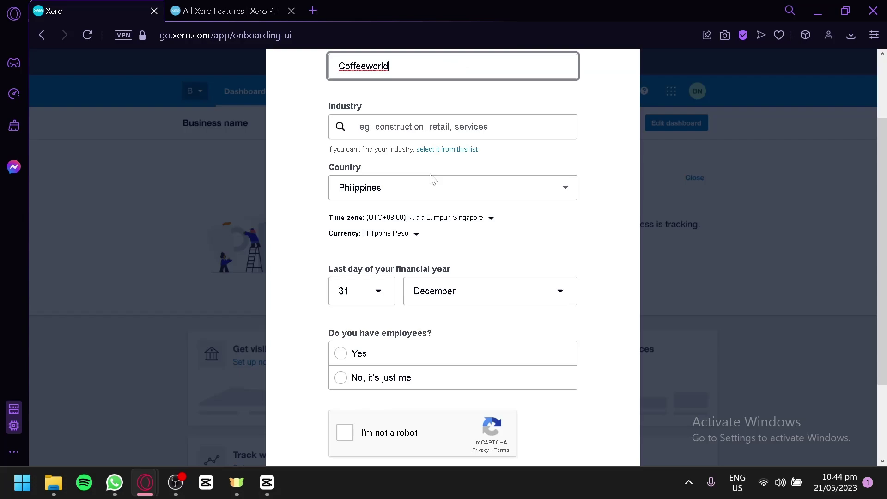
pyautogui.click(397, 125)
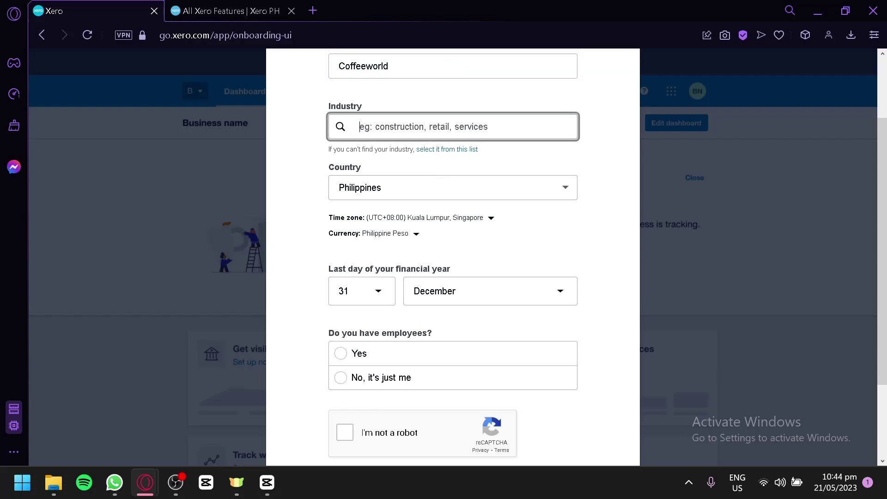
pyautogui.click(451, 150)
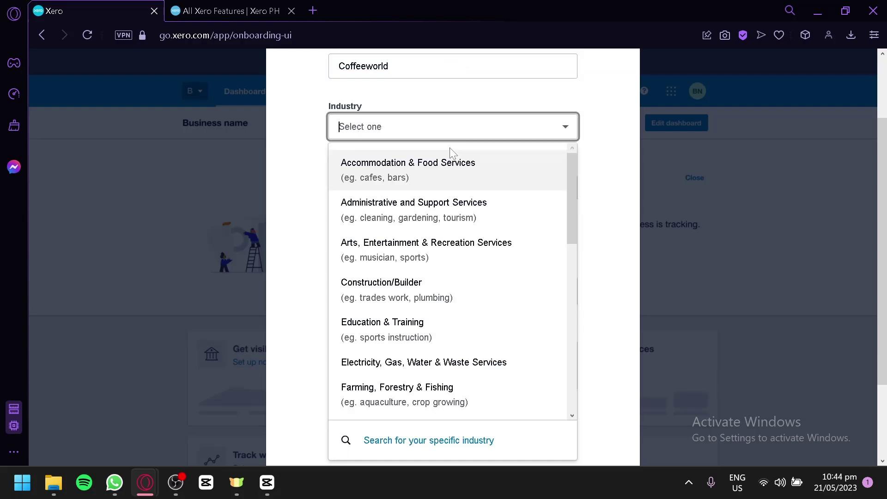
pyautogui.scroll(-10, 498, 246)
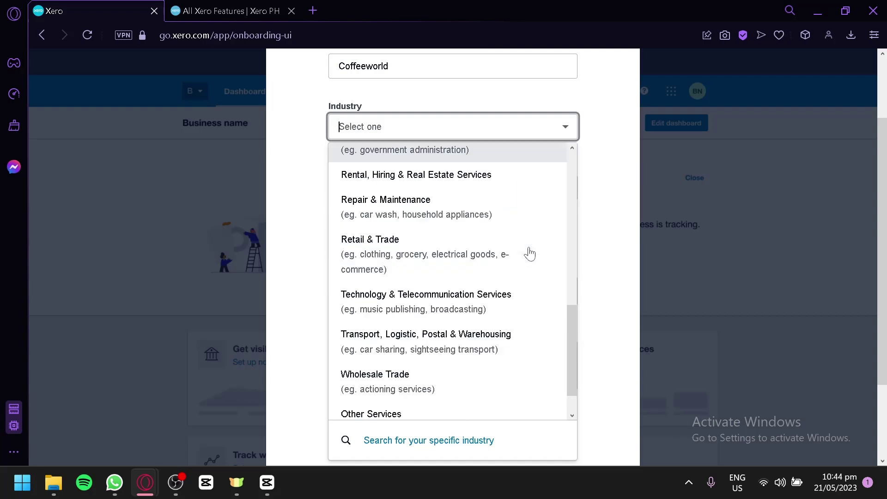
pyautogui.scroll(10, 523, 253)
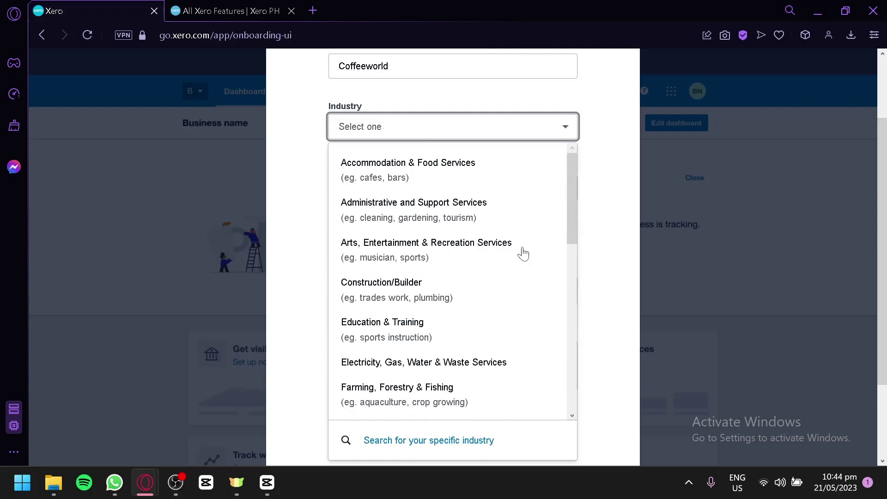
pyautogui.click(426, 175)
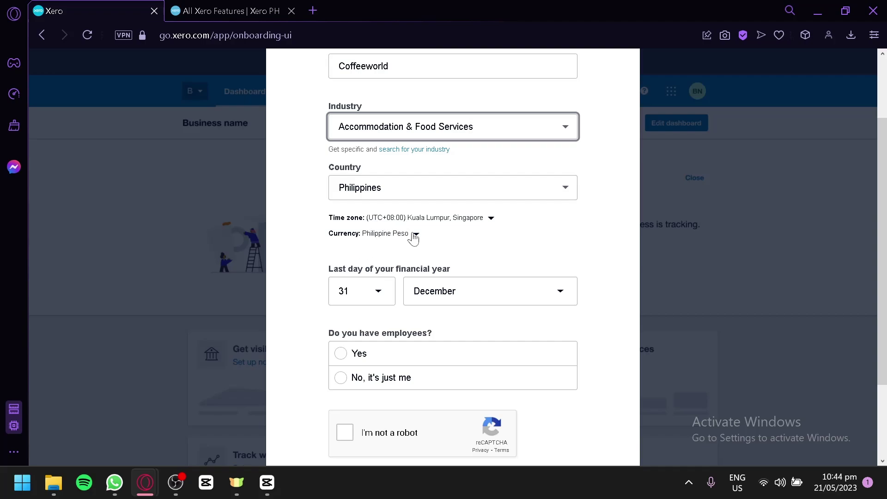
# Declare no employees, pass the reCAPTCHA check and start the trial.
pyautogui.scroll(-2, 413, 238)
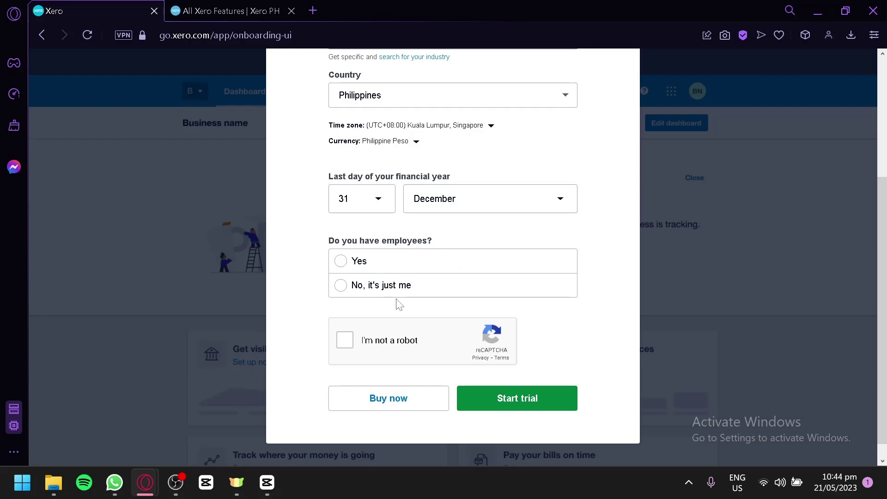
pyautogui.click(385, 290)
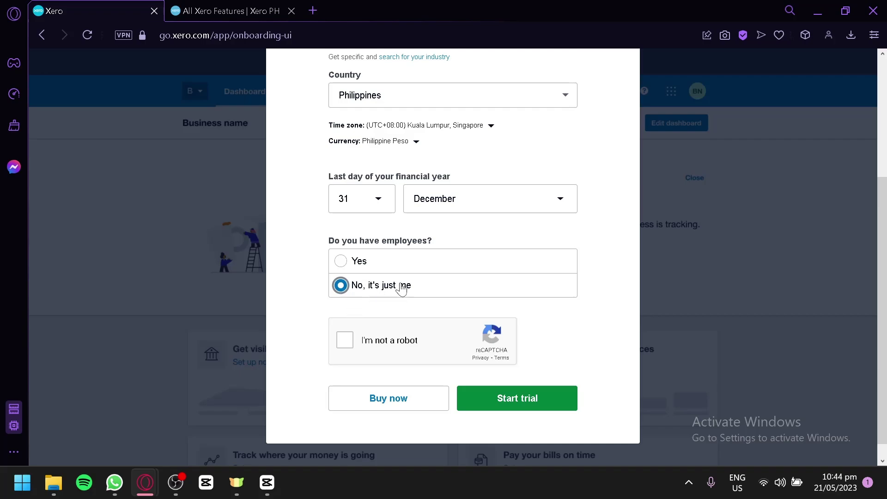
pyautogui.click(352, 342)
pyautogui.click(534, 402)
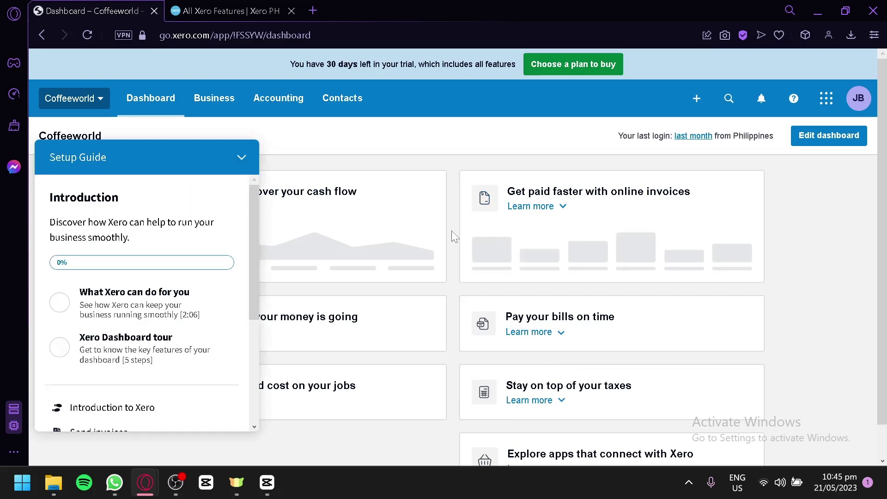
# Minimise the Setup Guide and look over the Coffeeworld dashboard's feature cards.
pyautogui.click(232, 159)
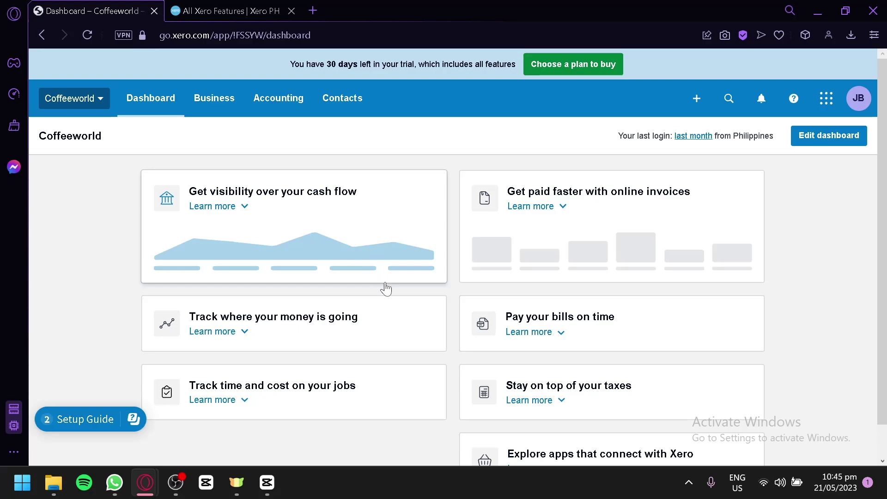
pyautogui.scroll(-1, 387, 289)
pyautogui.scroll(1, 384, 289)
pyautogui.scroll(-1, 392, 288)
pyautogui.scroll(1, 392, 287)
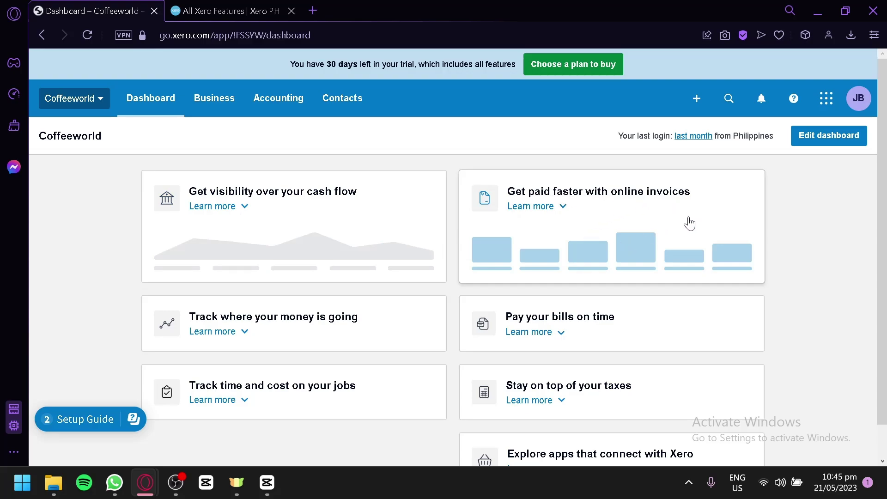
pyautogui.scroll(-1, 647, 240)
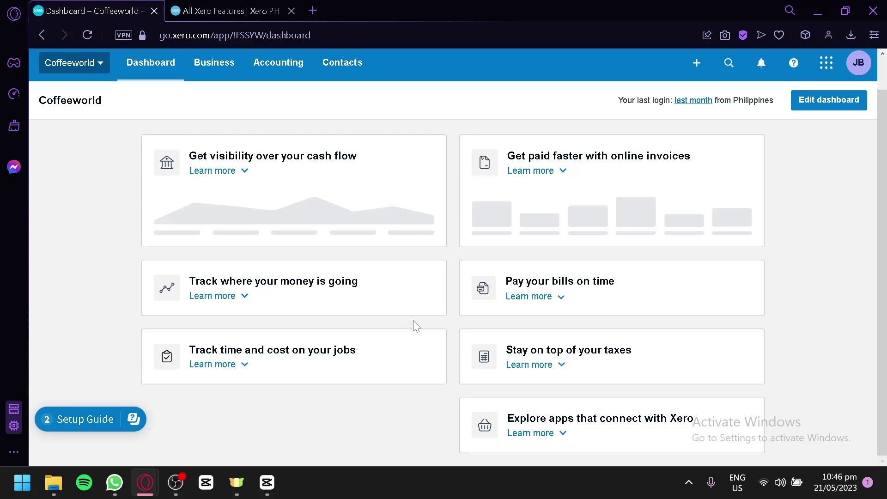
# Edit the dashboard to hide the online invoices and cash-flow cards, and save the changes.
pyautogui.click(849, 111)
pyautogui.scroll(-3, 845, 184)
pyautogui.scroll(4, 842, 208)
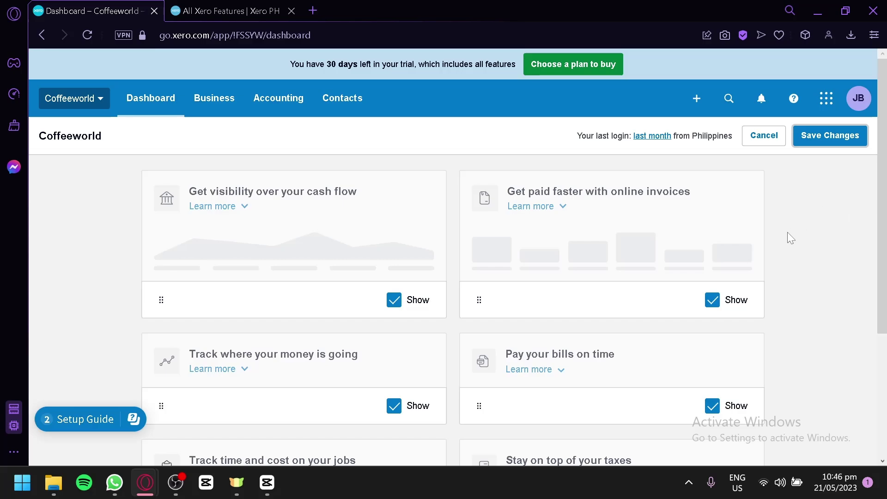
pyautogui.click(712, 299)
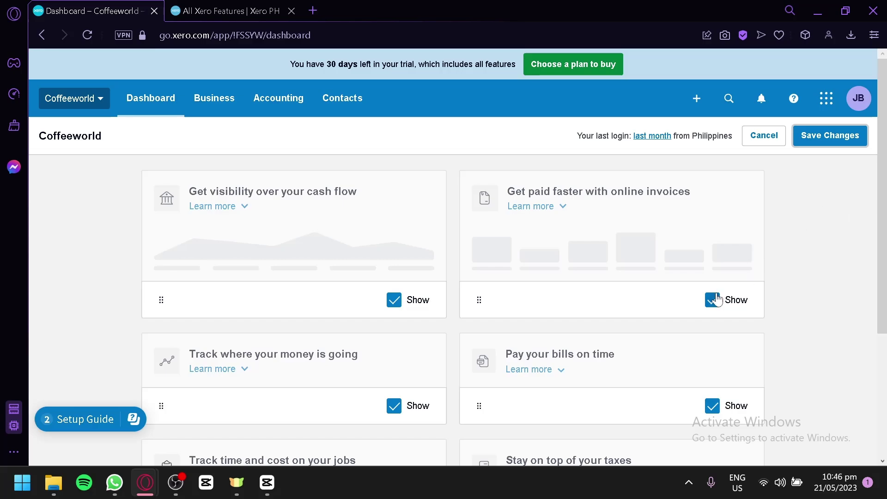
pyautogui.click(394, 300)
pyautogui.click(831, 139)
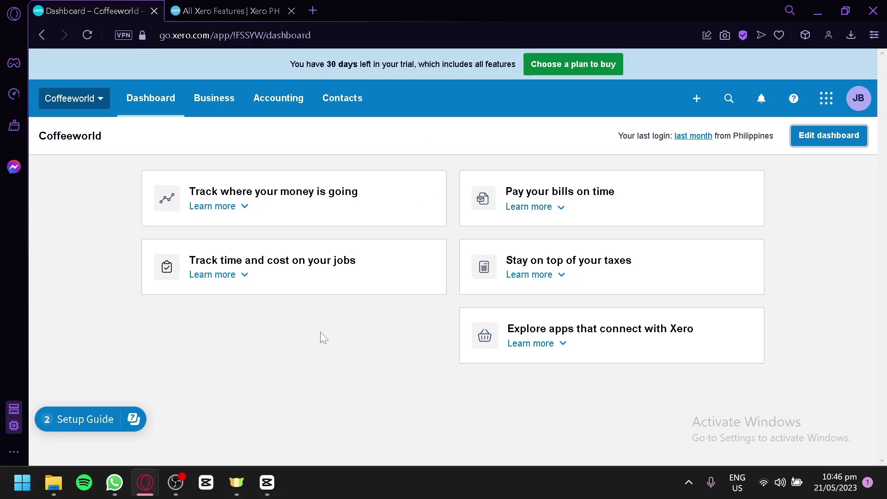
pyautogui.click(227, 100)
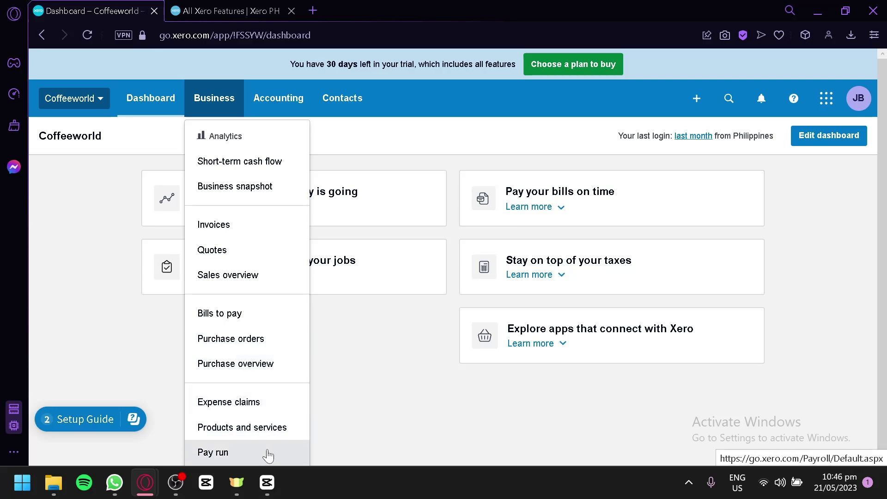
# Open Coffeeworld's Invoices page, showing no invoices under All, Draft or Awaiting Payment.
pyautogui.click(248, 226)
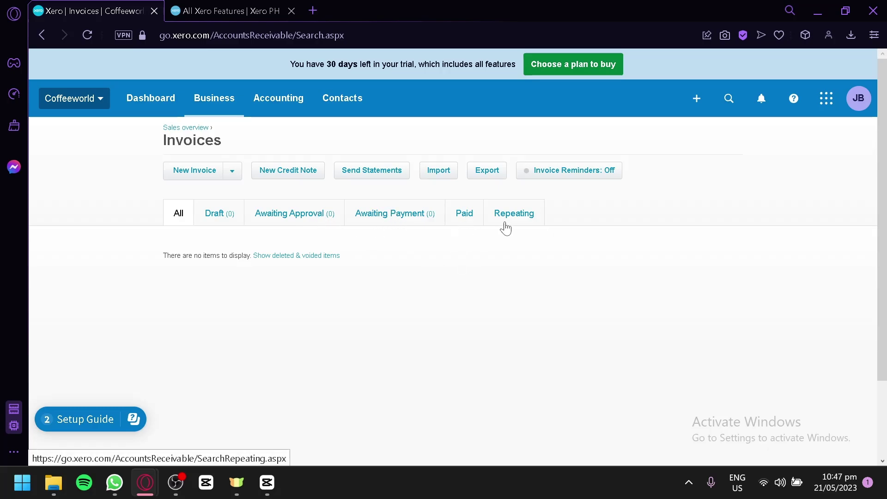
# Create new draft invoice INV-0001, keeping amounts Tax exclusive.
pyautogui.click(194, 172)
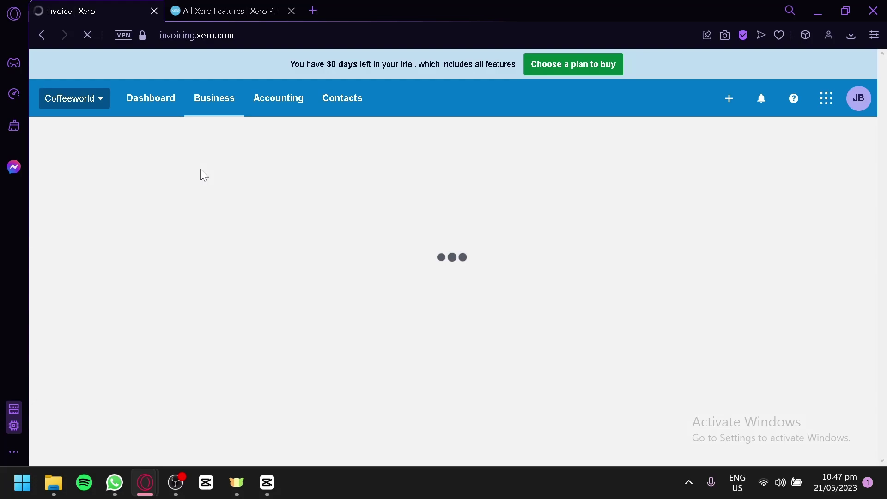
pyautogui.scroll(-3, 214, 166)
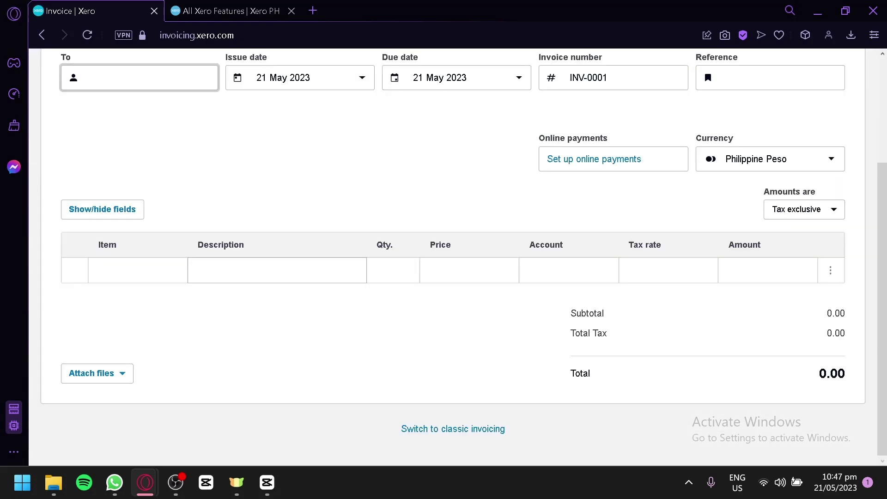
pyautogui.scroll(3, 362, 253)
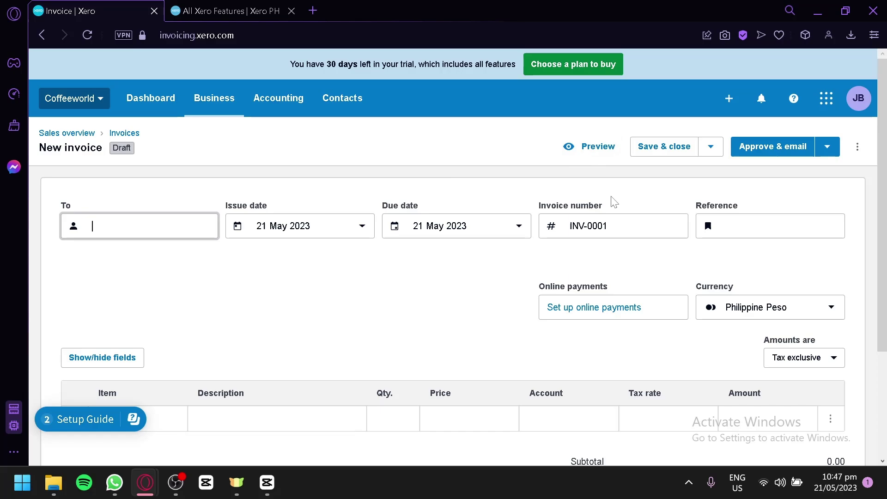
pyautogui.scroll(-2, 669, 293)
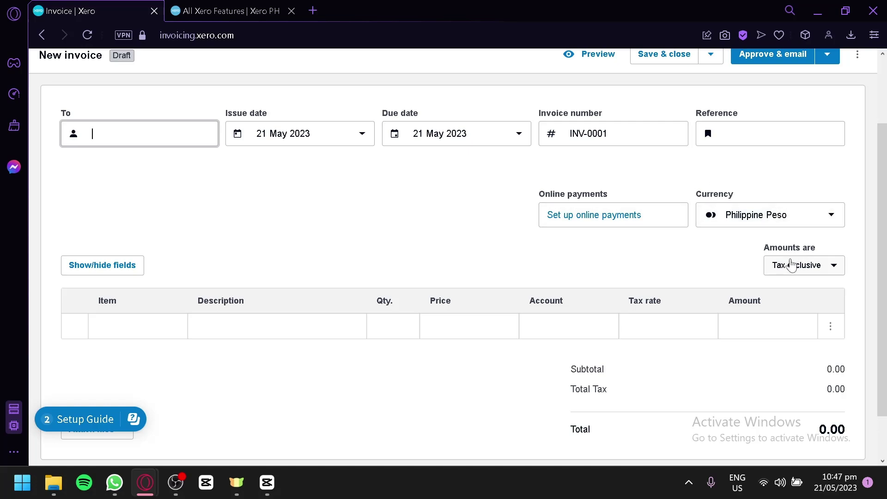
pyautogui.scroll(-1, 792, 263)
pyautogui.click(800, 217)
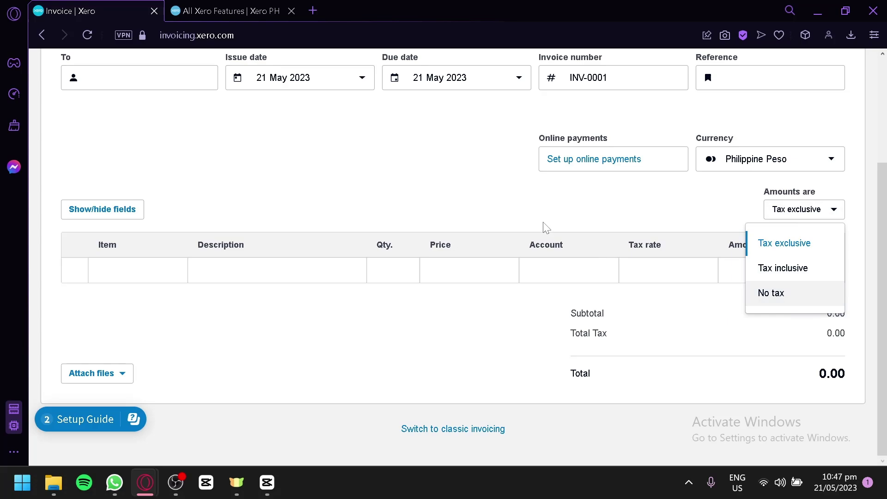
pyautogui.click(392, 210)
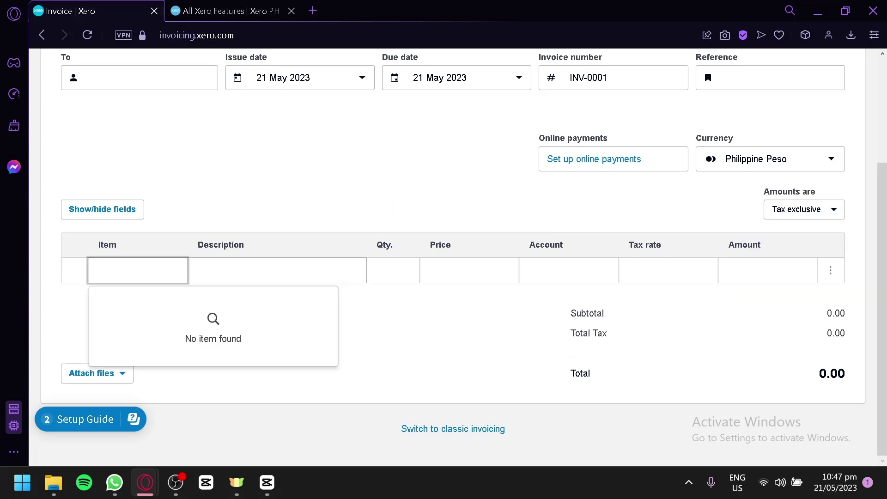
# Step through the first line's item and price cells, then view the Approve & email options.
pyautogui.click(249, 270)
pyautogui.press('Tab')
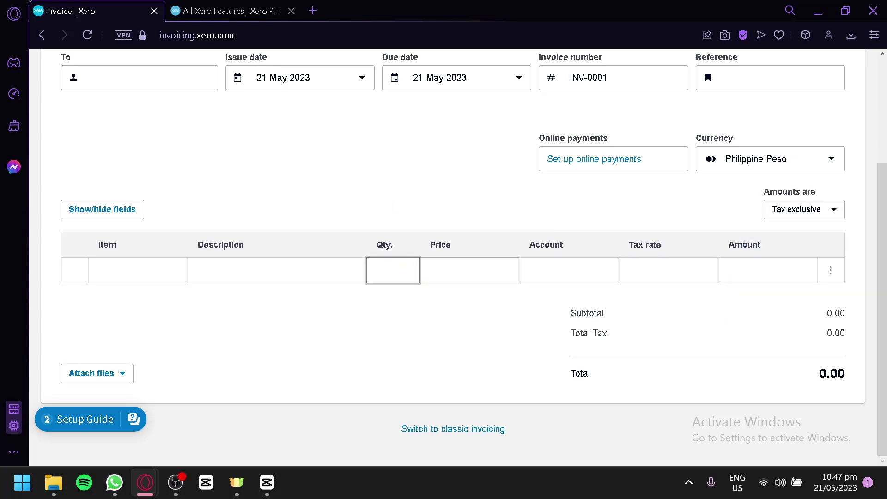
pyautogui.press('Tab')
pyautogui.click(574, 271)
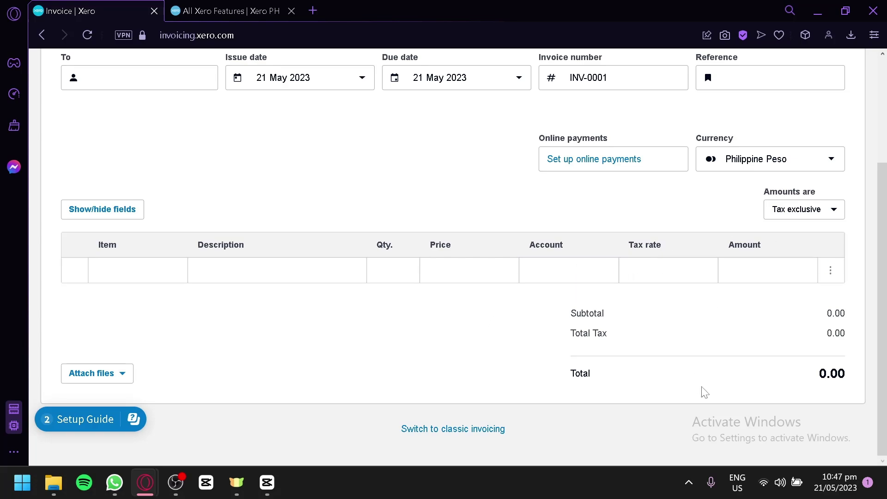
pyautogui.scroll(3, 678, 334)
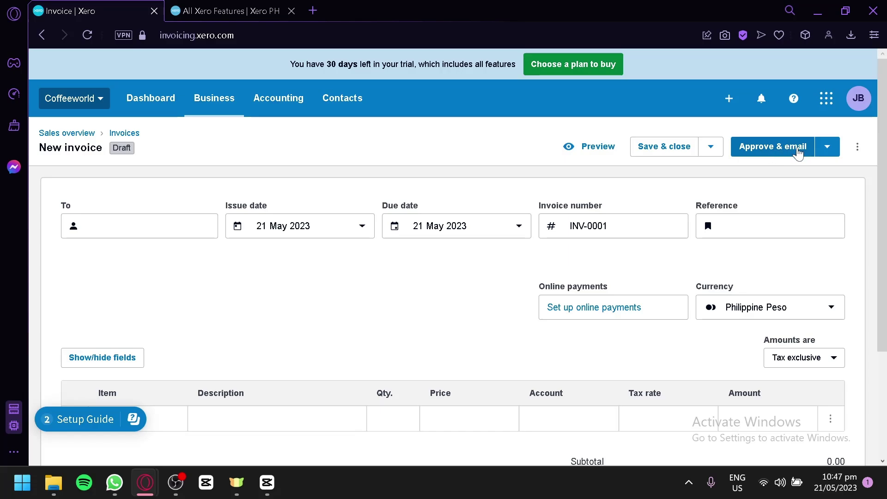
pyautogui.click(831, 148)
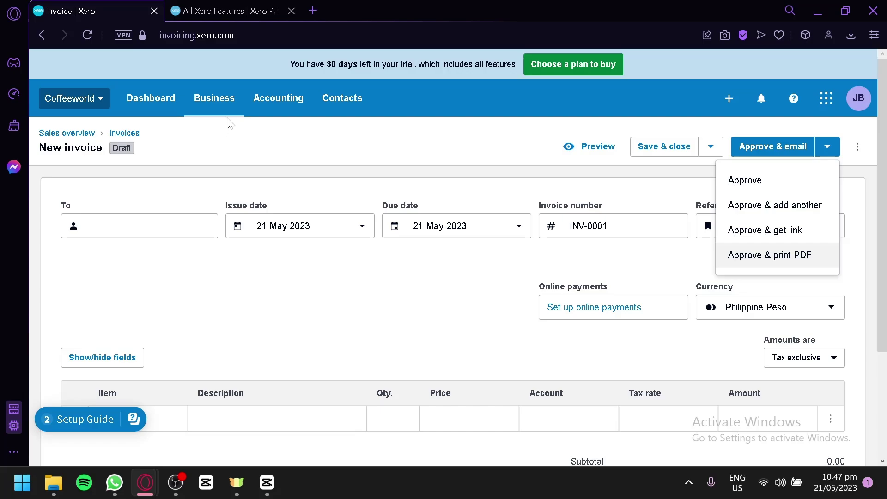
pyautogui.click(270, 109)
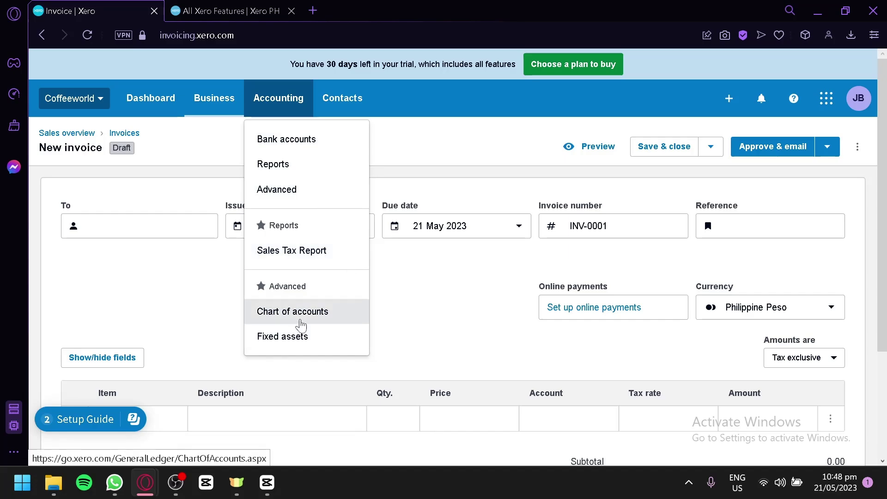
# Look through the recommended apps list, then close it.
pyautogui.click(827, 107)
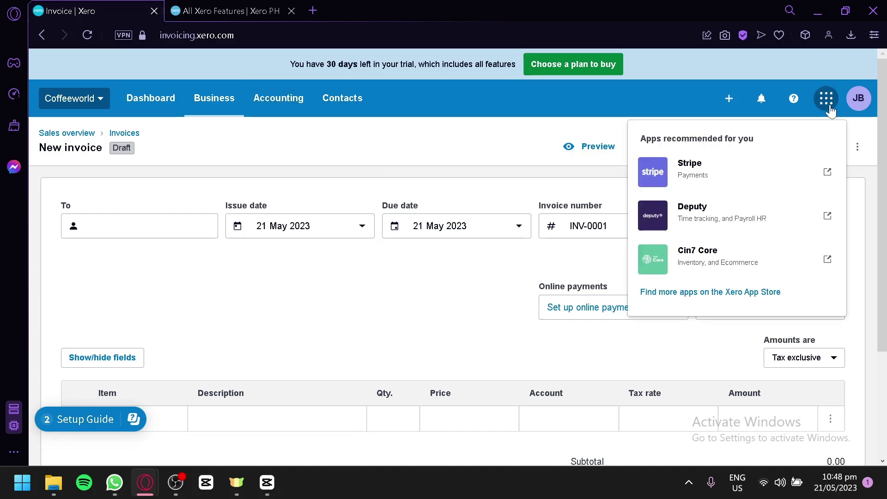
pyautogui.click(830, 111)
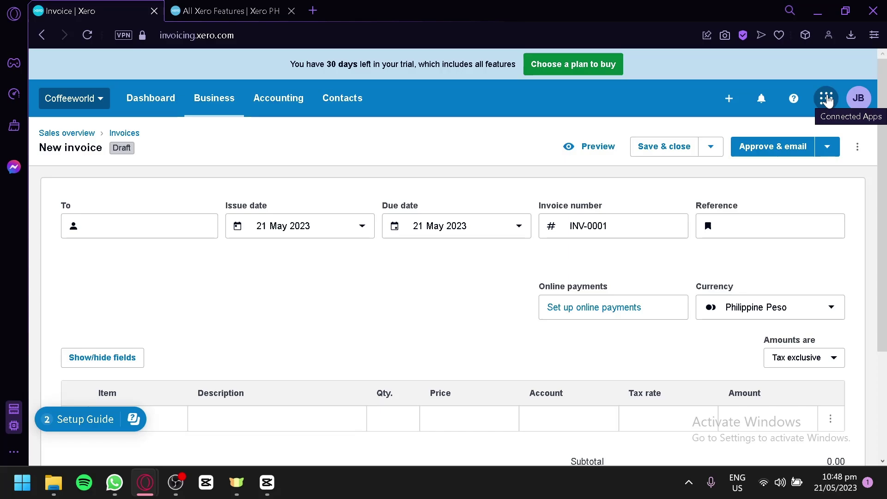
pyautogui.click(827, 98)
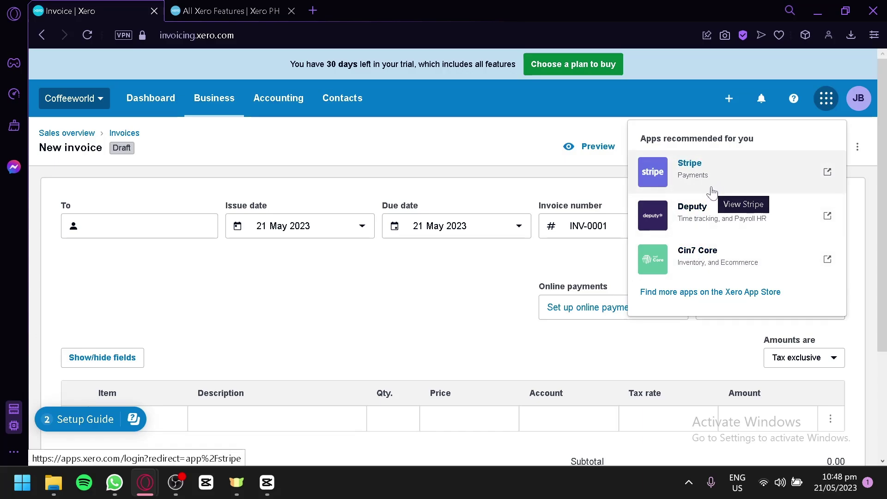
pyautogui.click(310, 147)
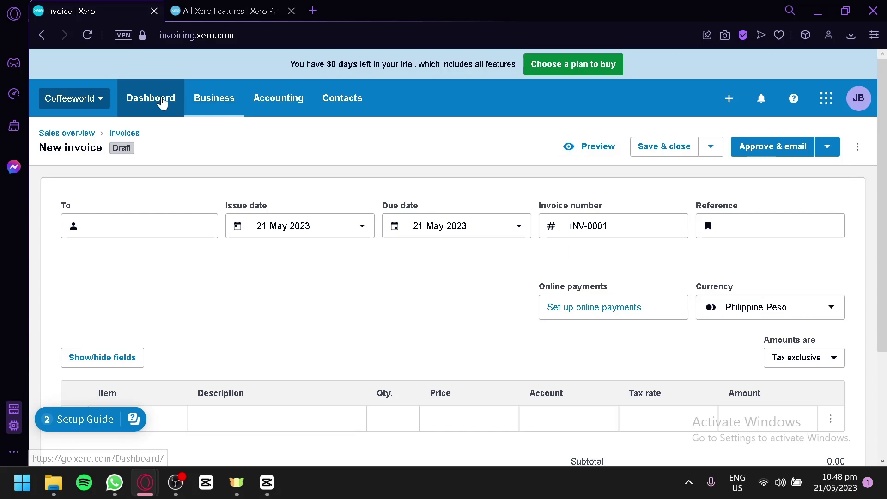
# Go back to the Coffeeworld dashboard and glance at the account profile options.
pyautogui.click(133, 106)
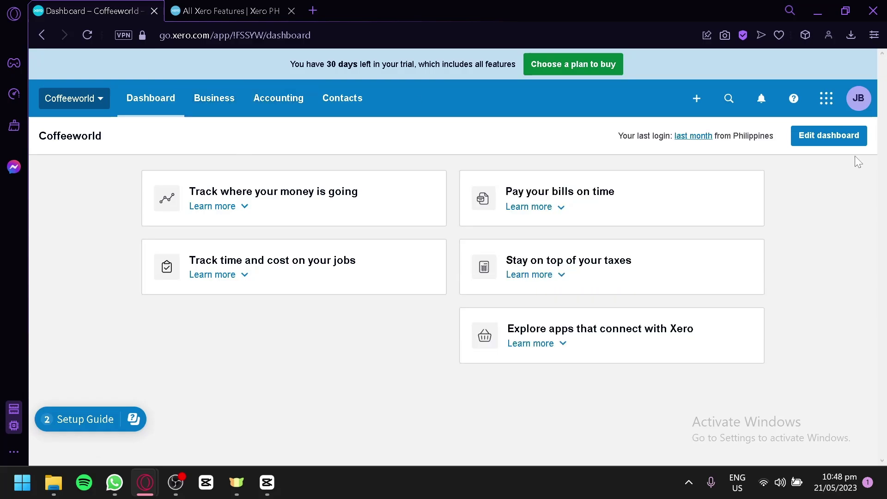
pyautogui.click(863, 99)
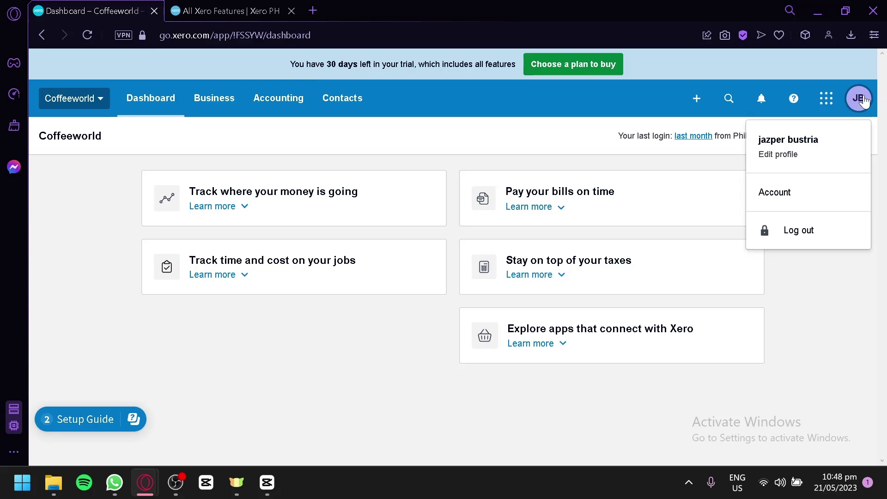
pyautogui.click(862, 99)
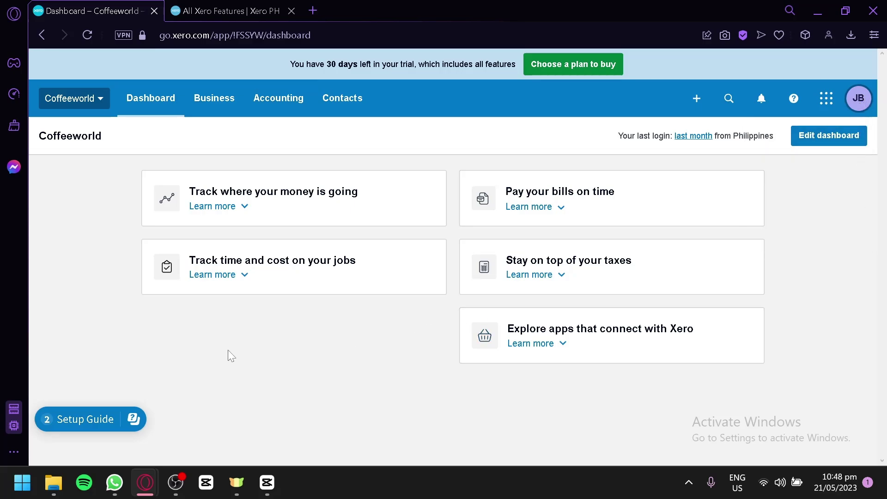